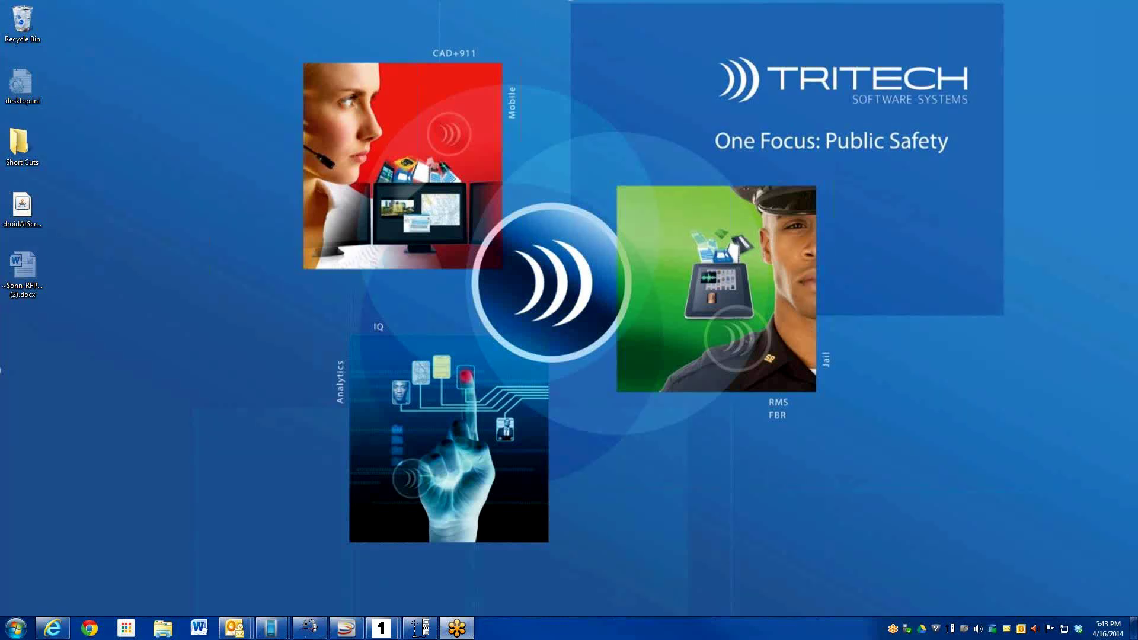
Bring up the Paging Services Maintenance window and maximize it
left_click(309, 627)
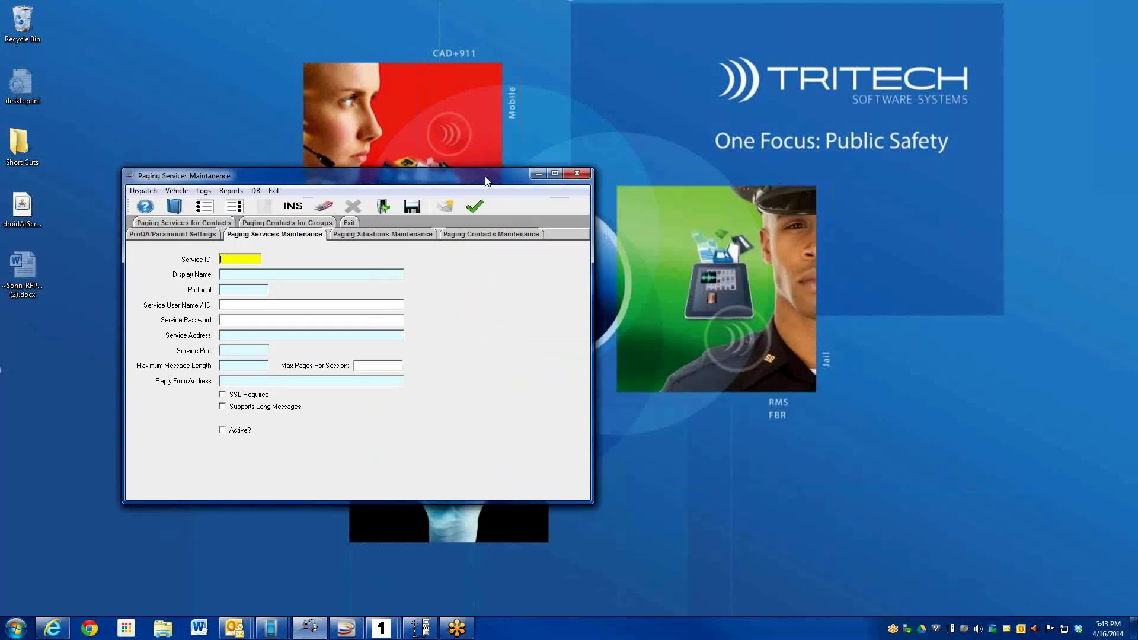
left_click(555, 173)
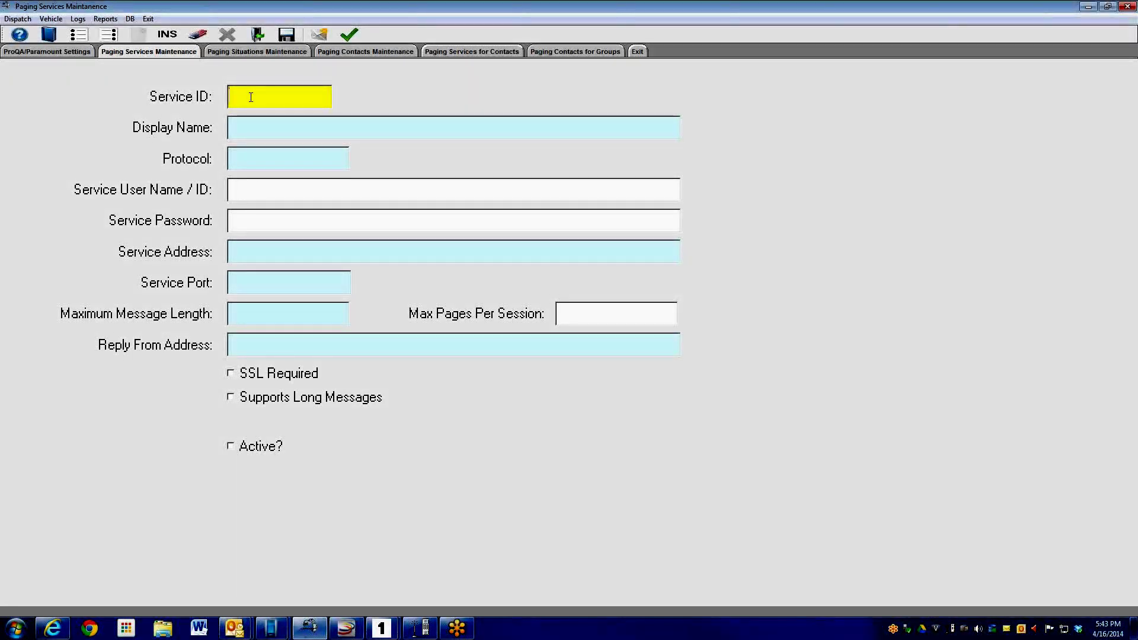
Load the SPRINT paging service (Sprint via Gmail, smtp.gmail.com port 587) and select its reply-from address
left_click(77, 37)
double_click(523, 315)
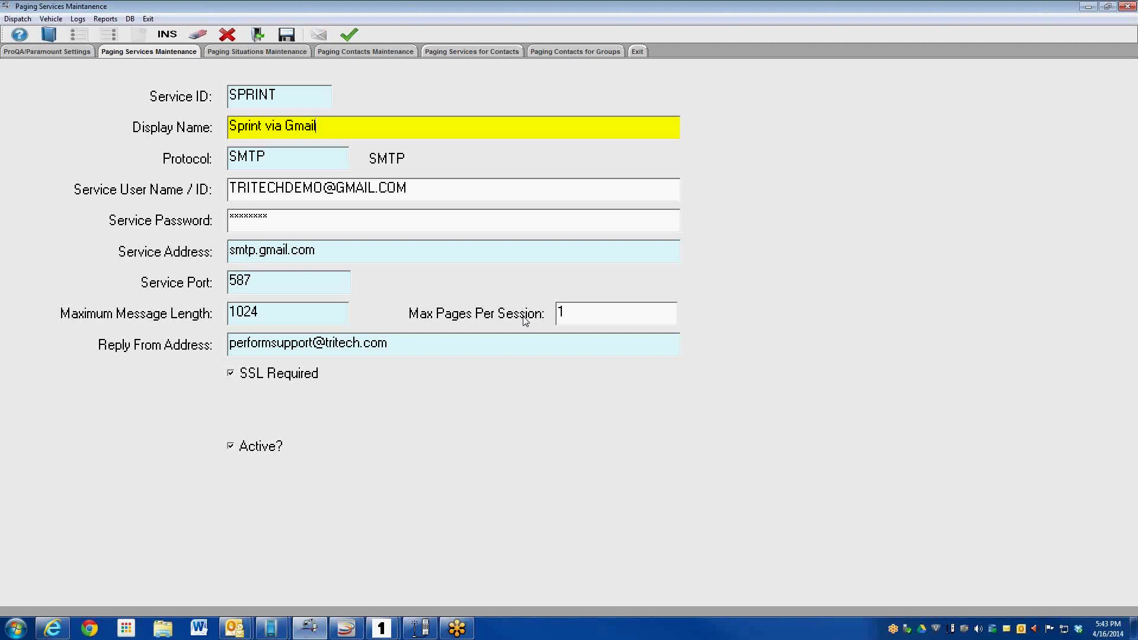
left_click(400, 349)
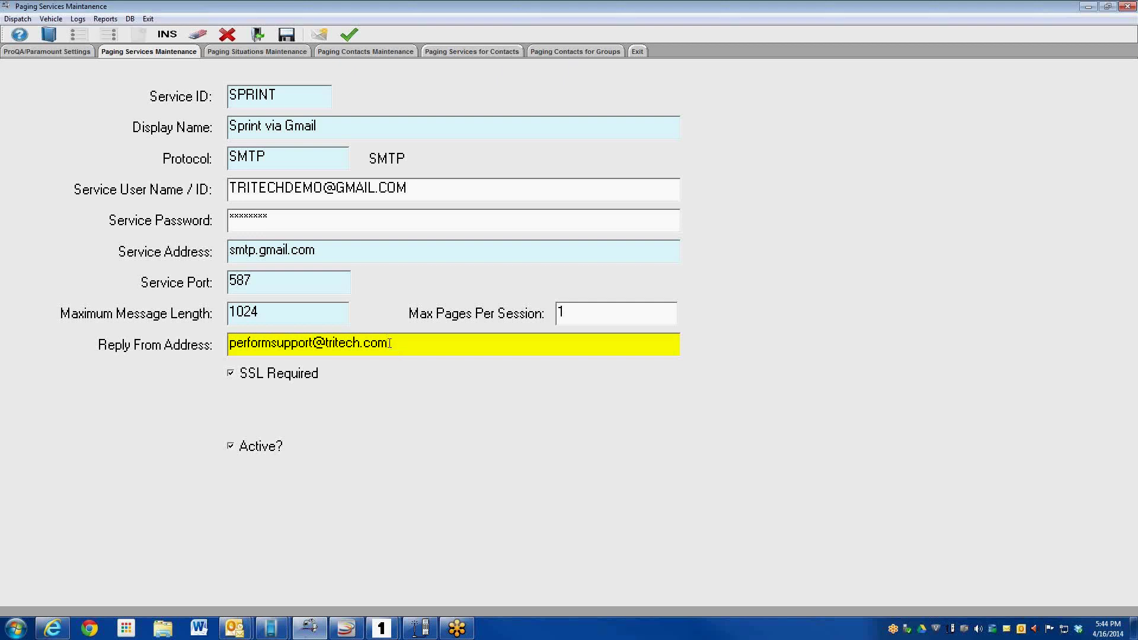
left_click_drag(389, 343, 229, 344)
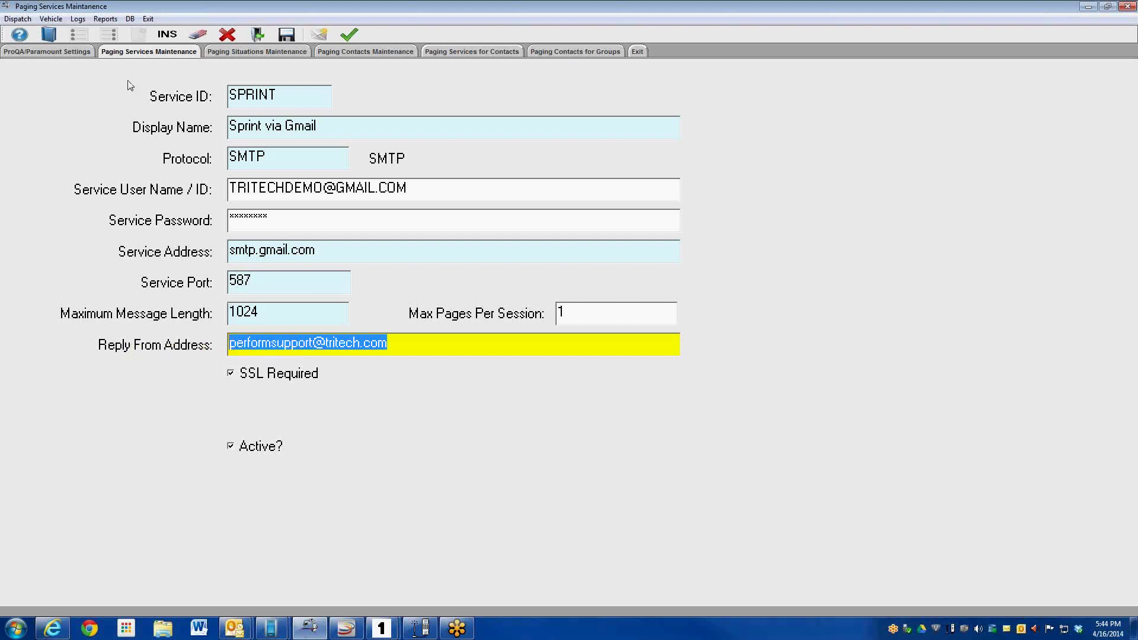
left_click(237, 52)
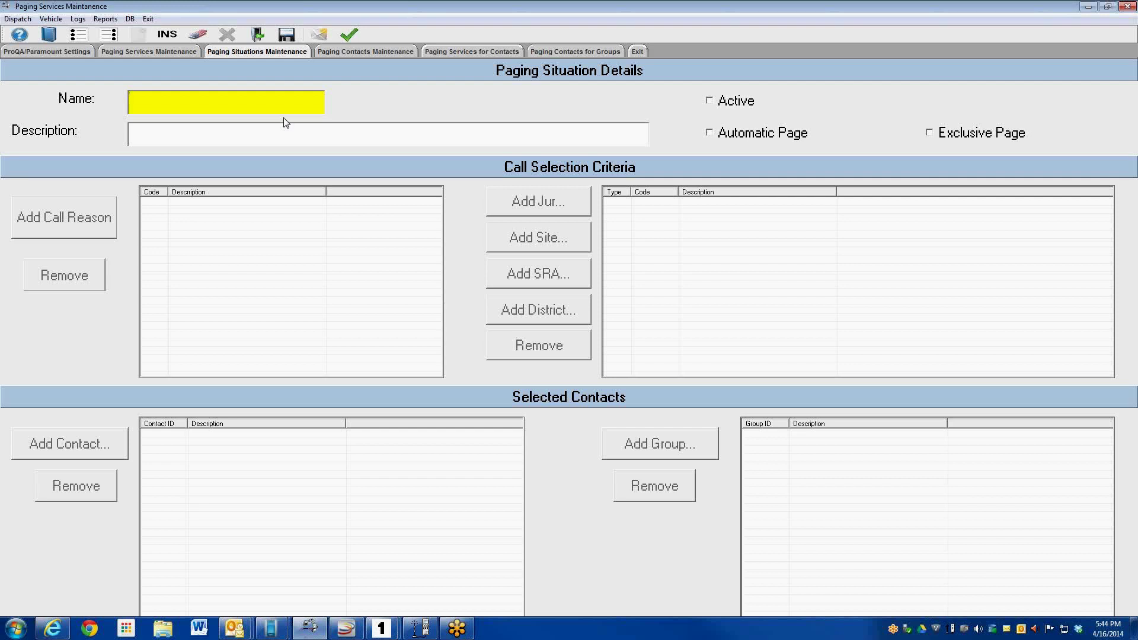
Load the FIRE paging situation with its Fire, Structure call reason and single contact
left_click(79, 35)
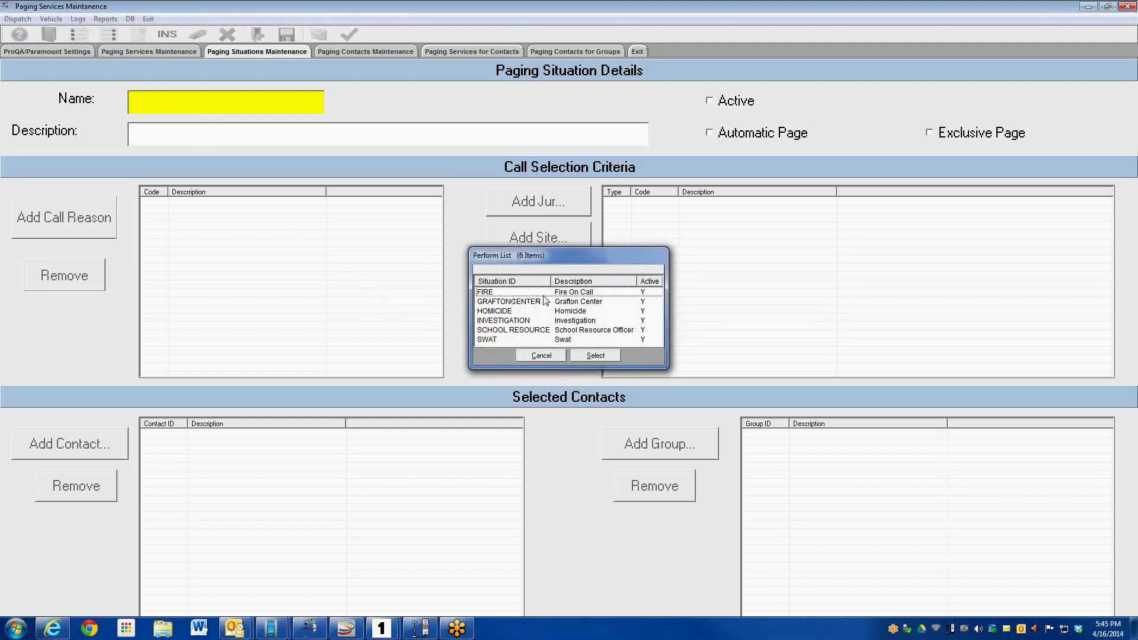
double_click(491, 293)
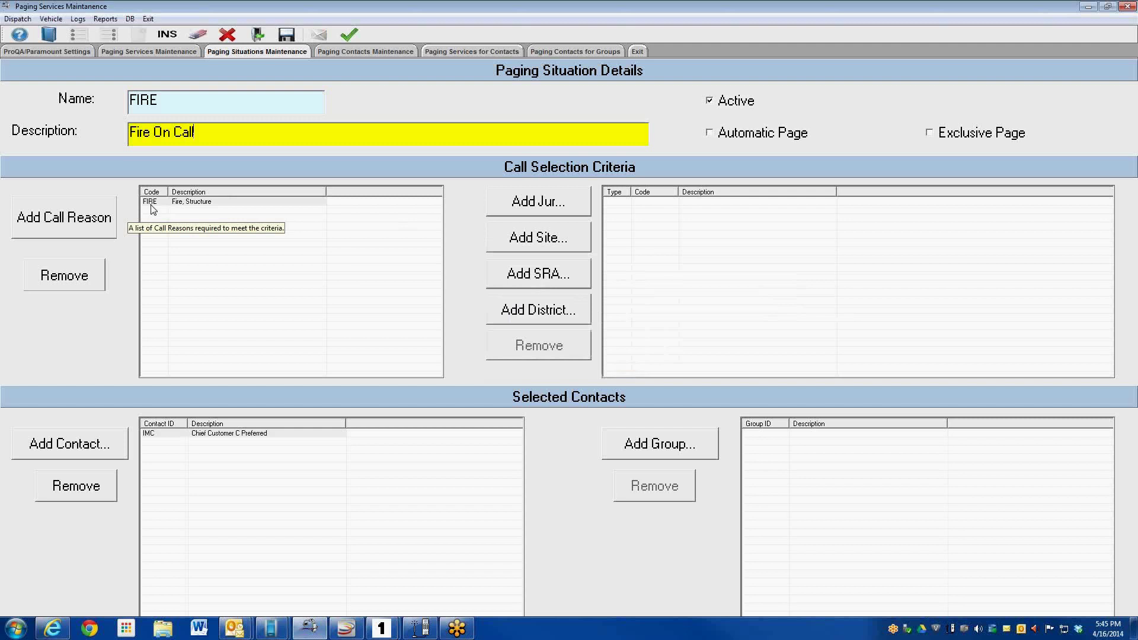
Check Fire, Arson & Bombing, Fire, Box Check and Fire, Brush, and add them to FIRE
left_click(109, 219)
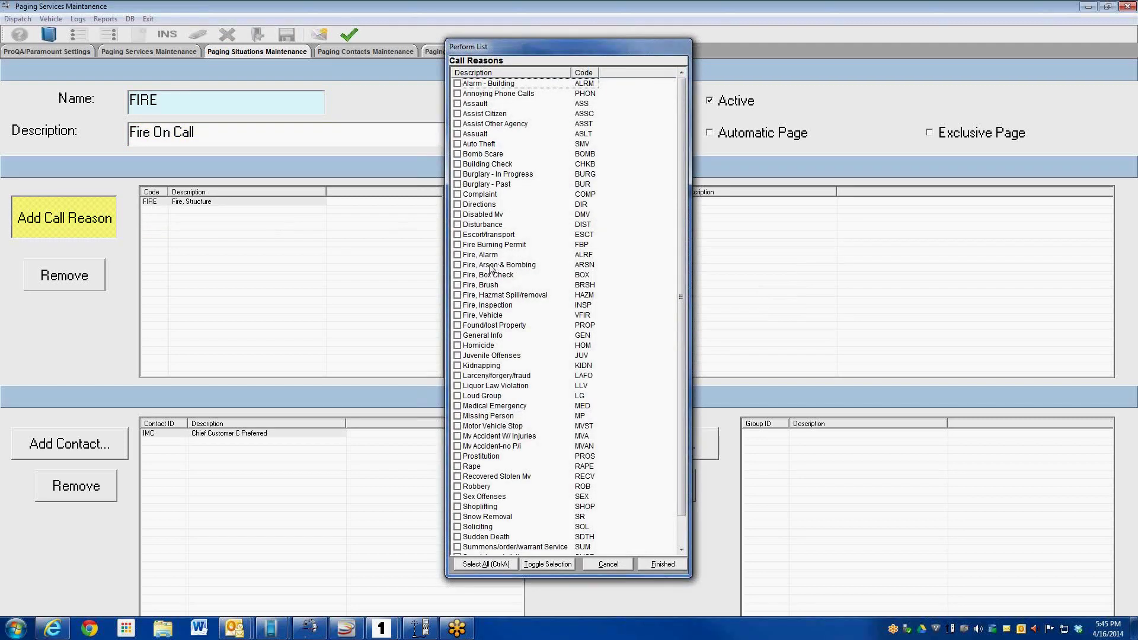
left_click(457, 265)
left_click(457, 275)
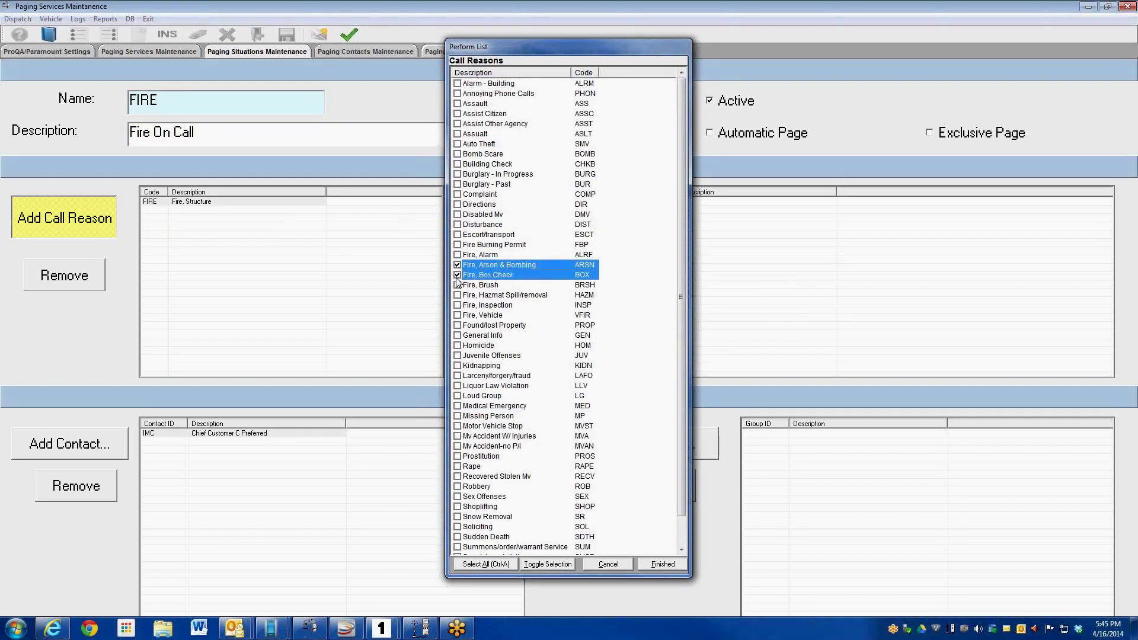
left_click(457, 285)
left_click(663, 564)
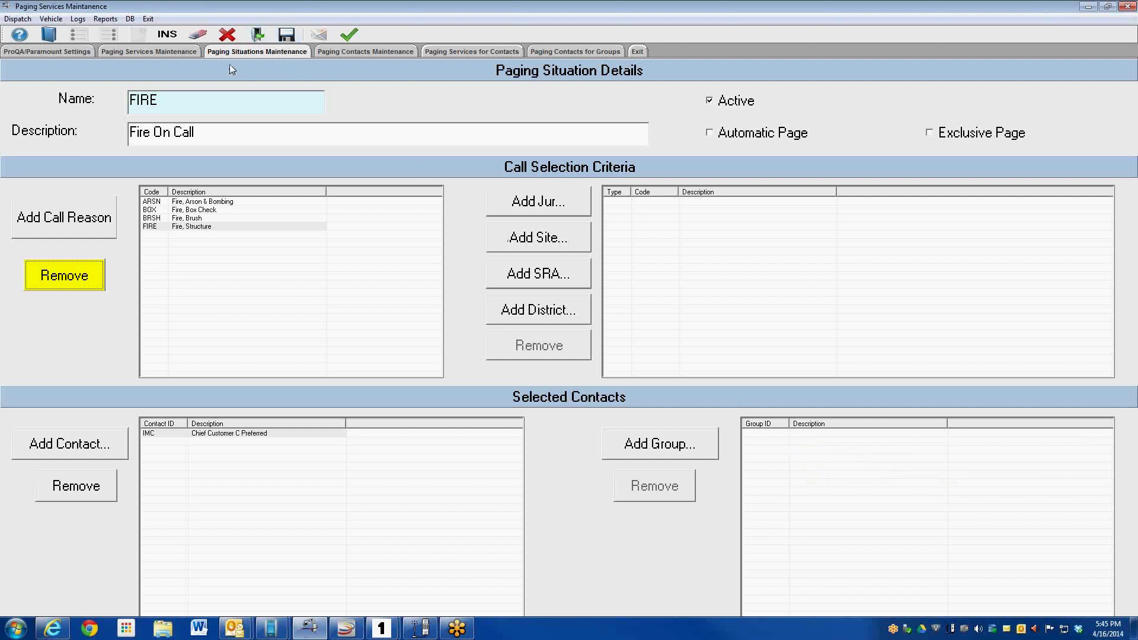
left_click(222, 99)
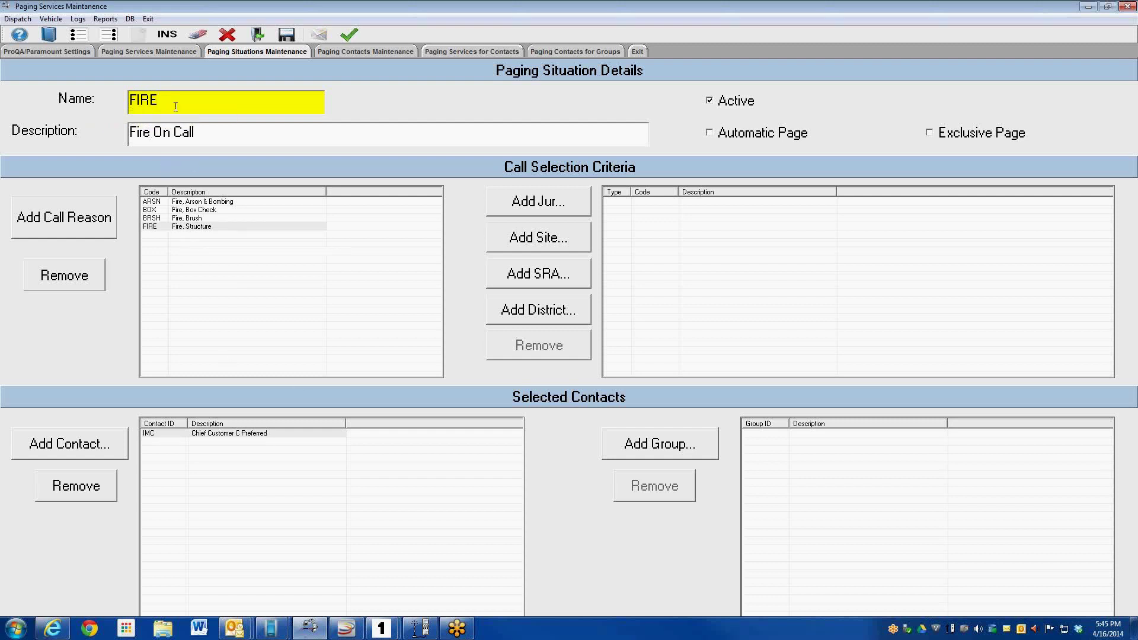
left_click(78, 34)
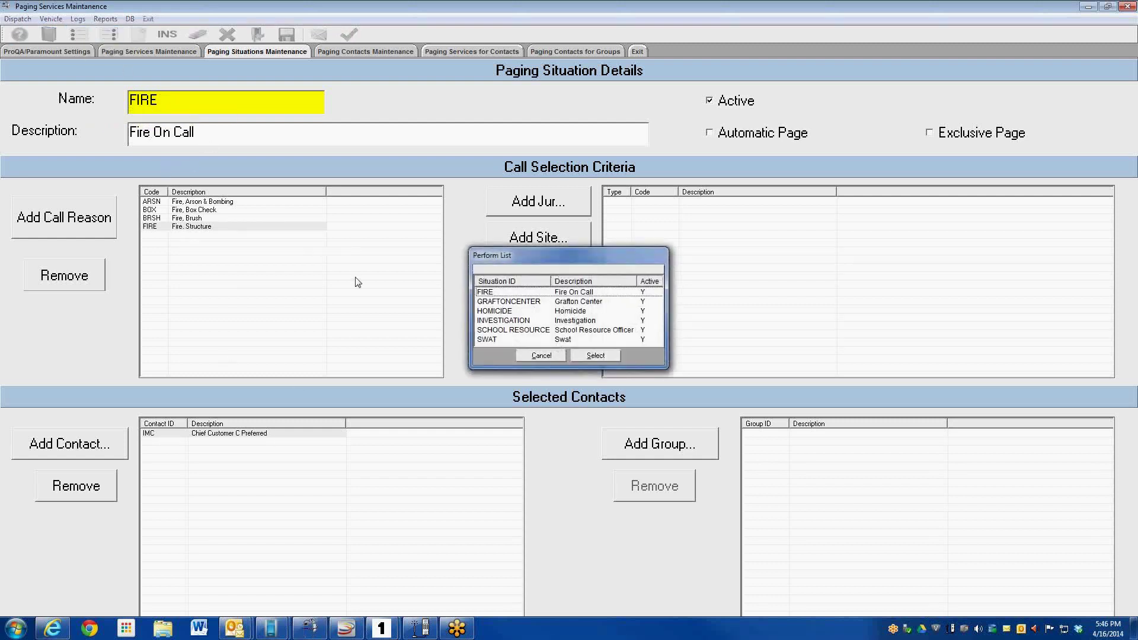
View the GRAFTONCENTER situation for Center Grafton, then move to Paging Contacts Maintenance
double_click(509, 301)
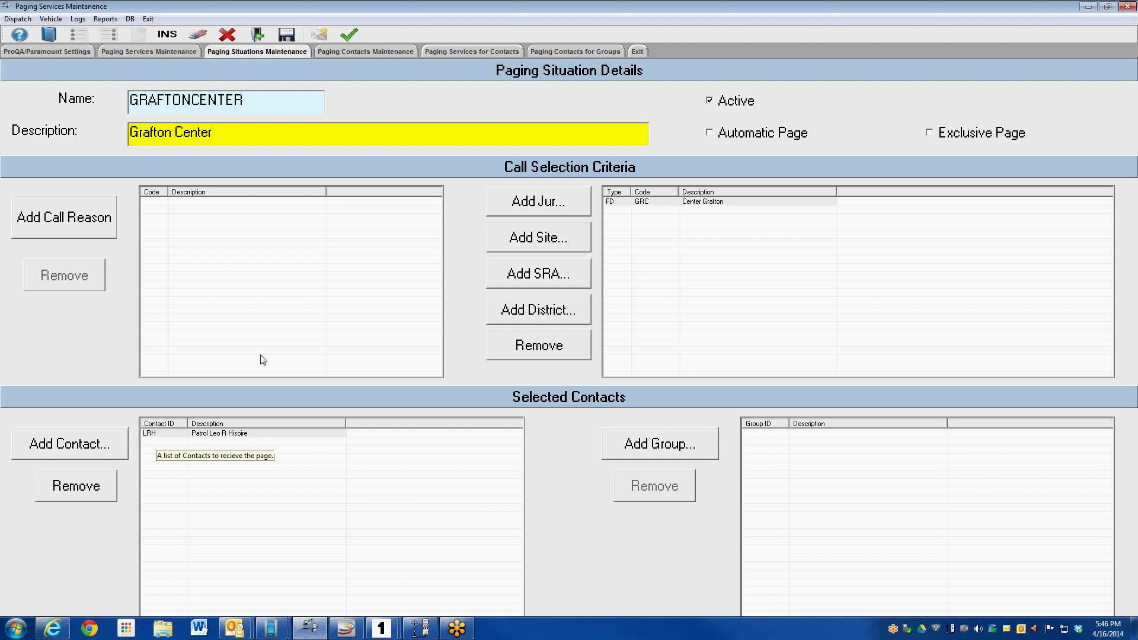
left_click(338, 51)
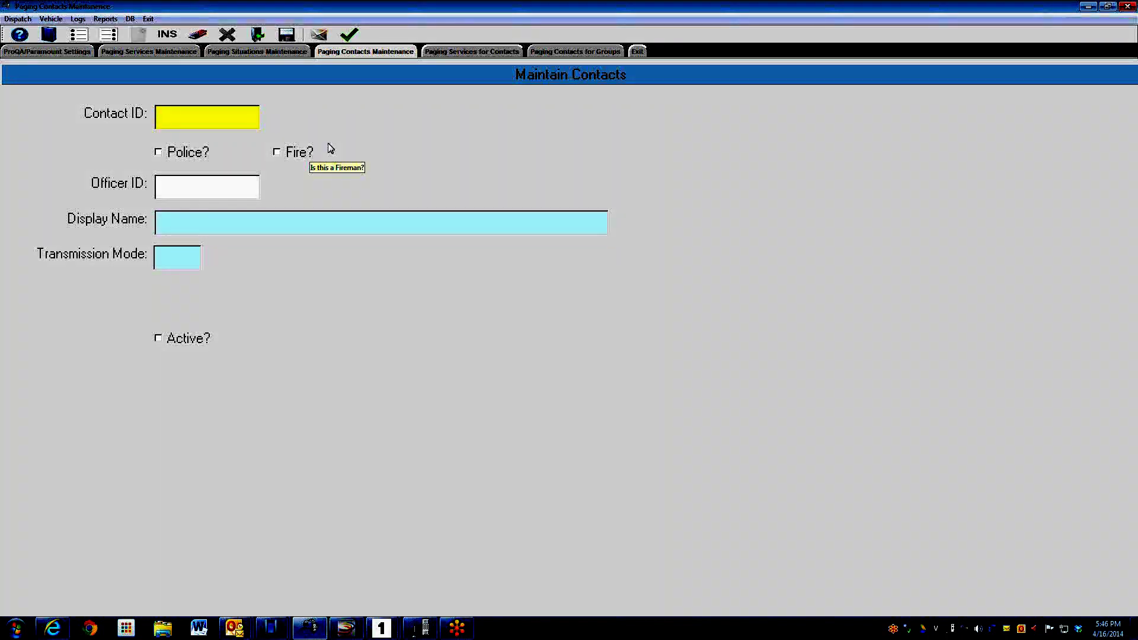
Move through Paging Services for Contacts to Paging Contacts for Groups and list the eight groups
left_click(455, 52)
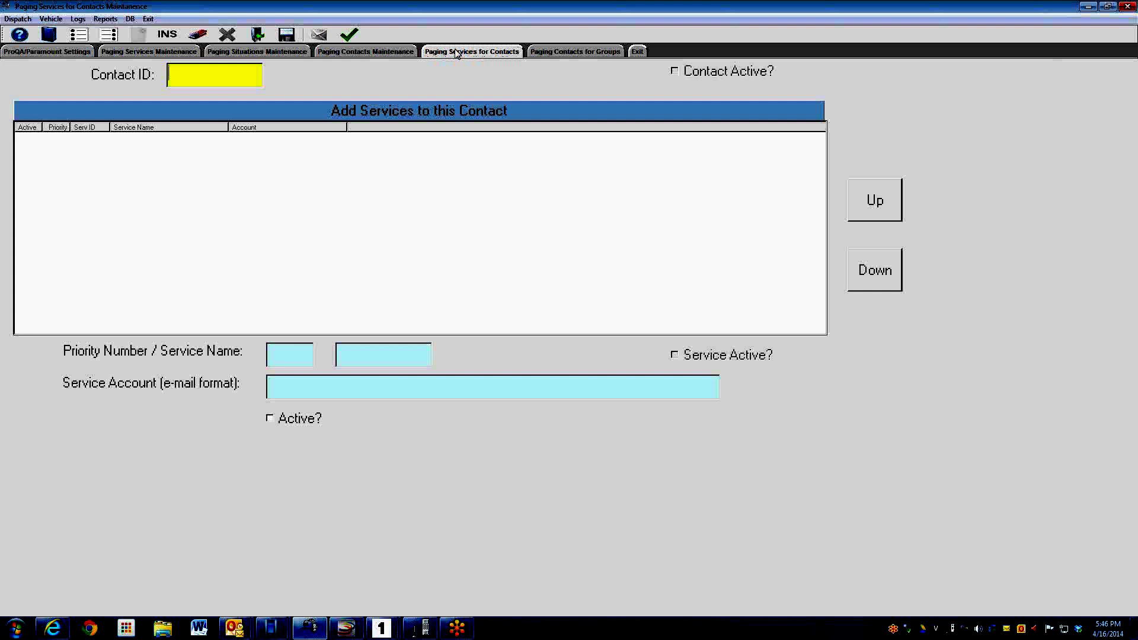
left_click(558, 53)
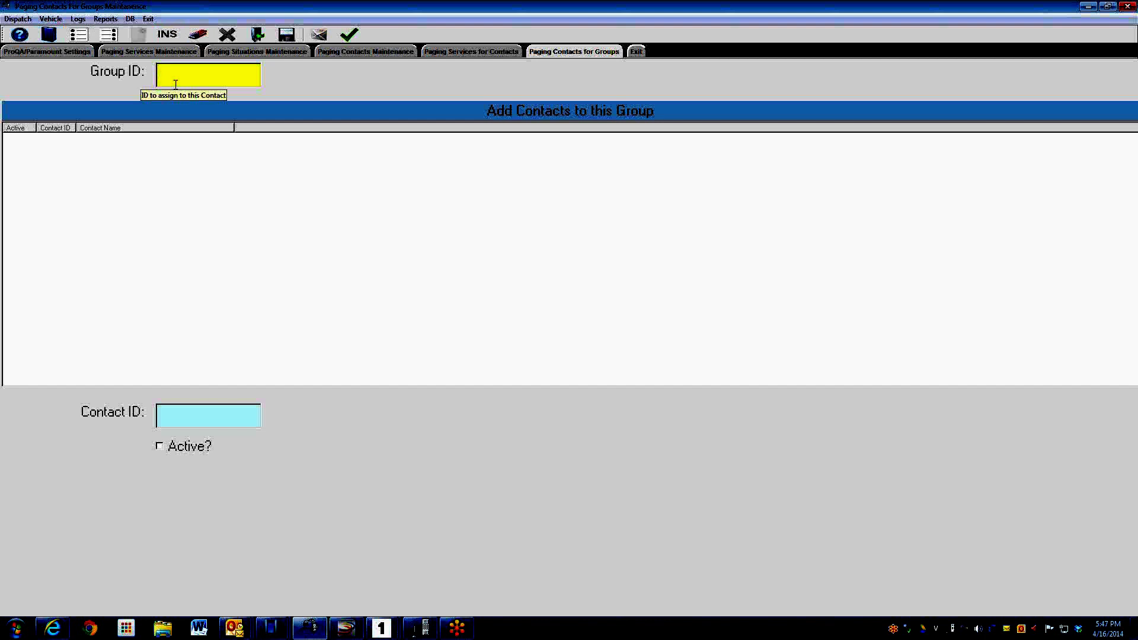
left_click(76, 36)
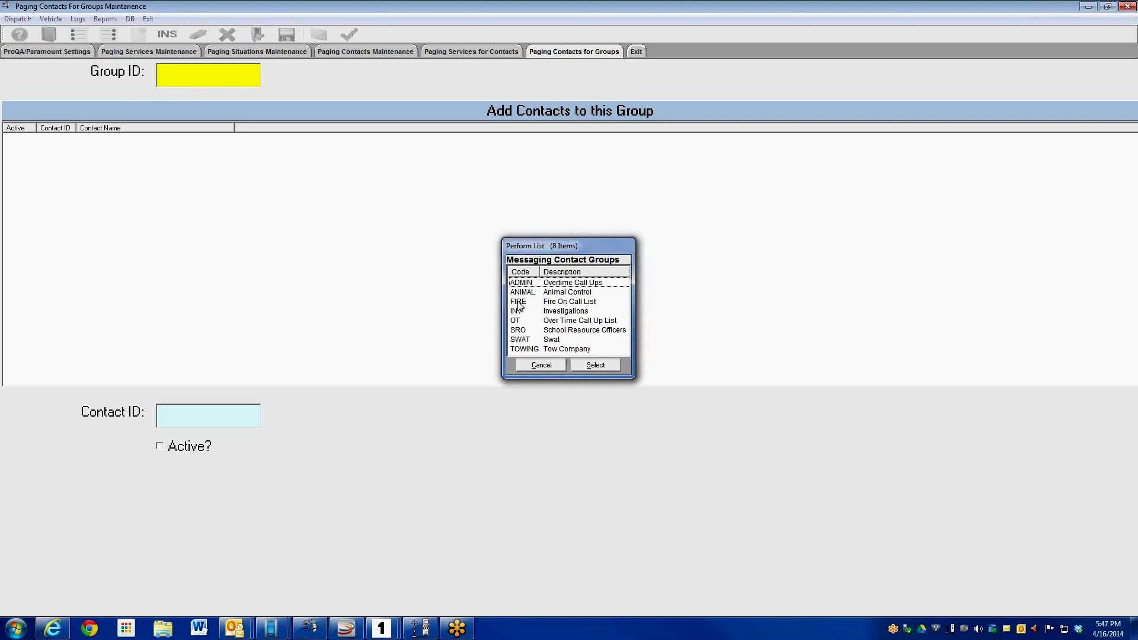
Load the OT Over Time Call Up List group's five contacts, then return to the Dispatch Console
double_click(515, 322)
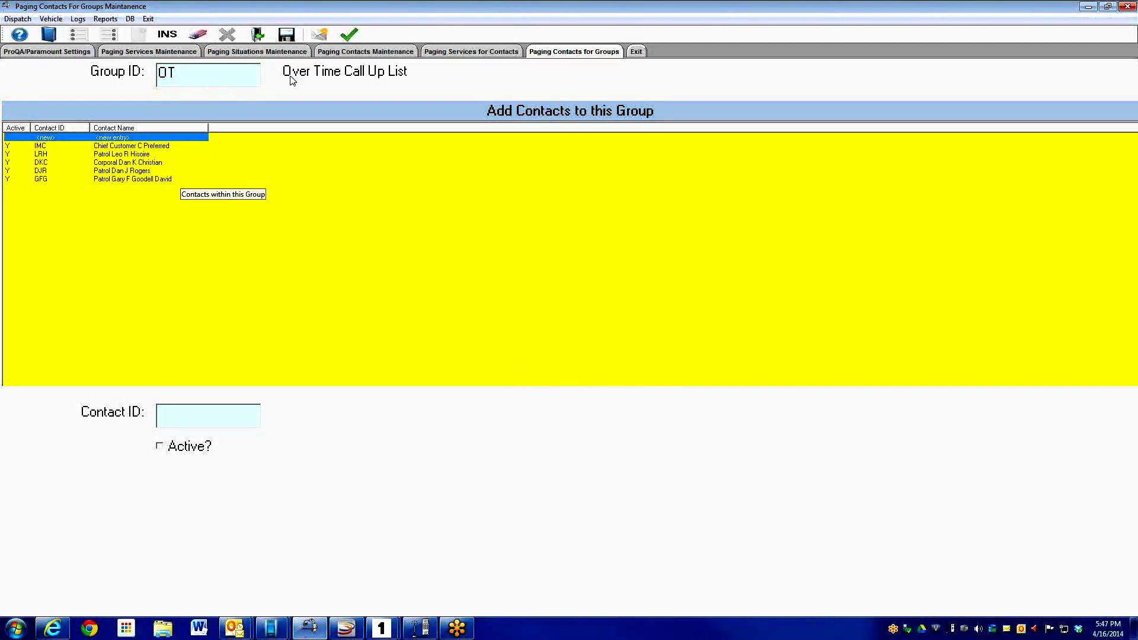
left_click(1089, 7)
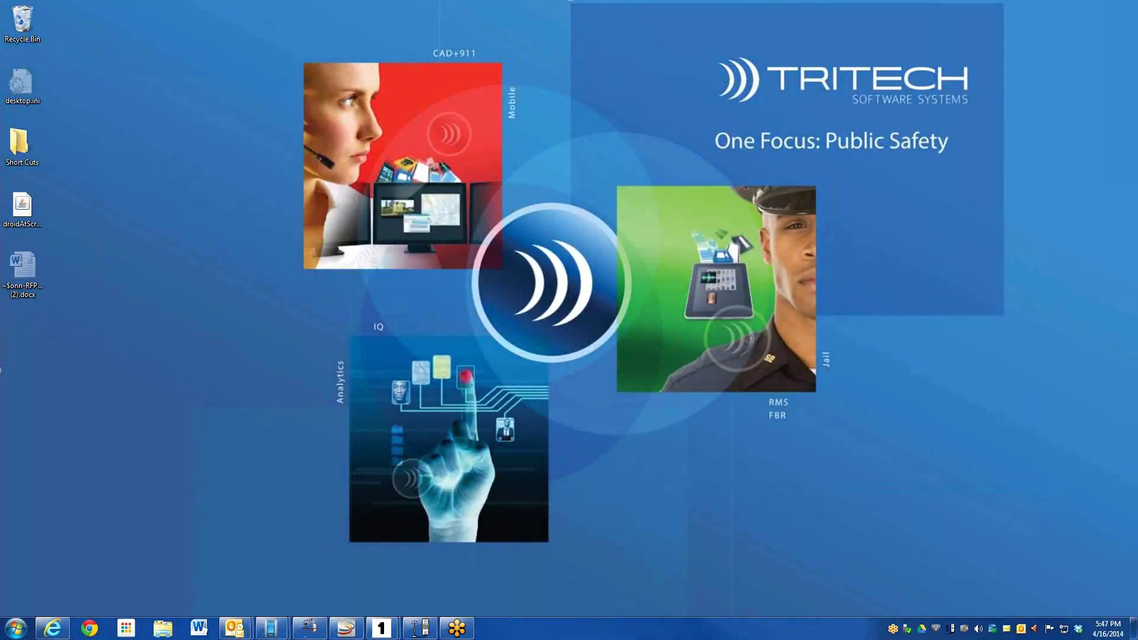
left_click(381, 627)
Arrange both dispatch consoles beside Perform Paging and start a new call
left_click_drag(682, 264, 224, 335)
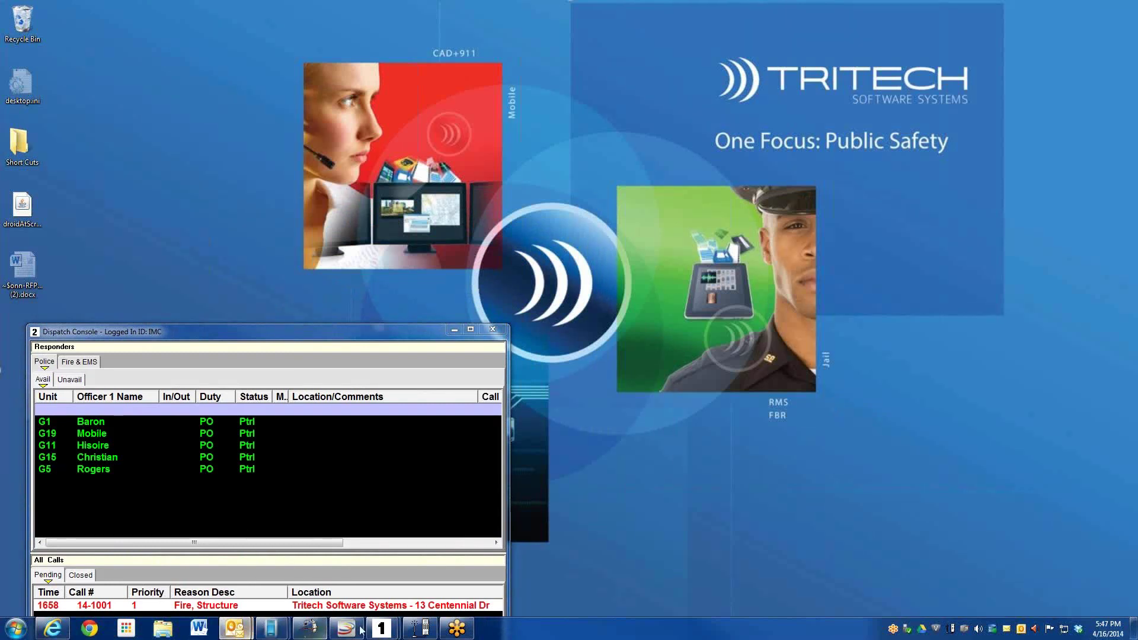
left_click(320, 549)
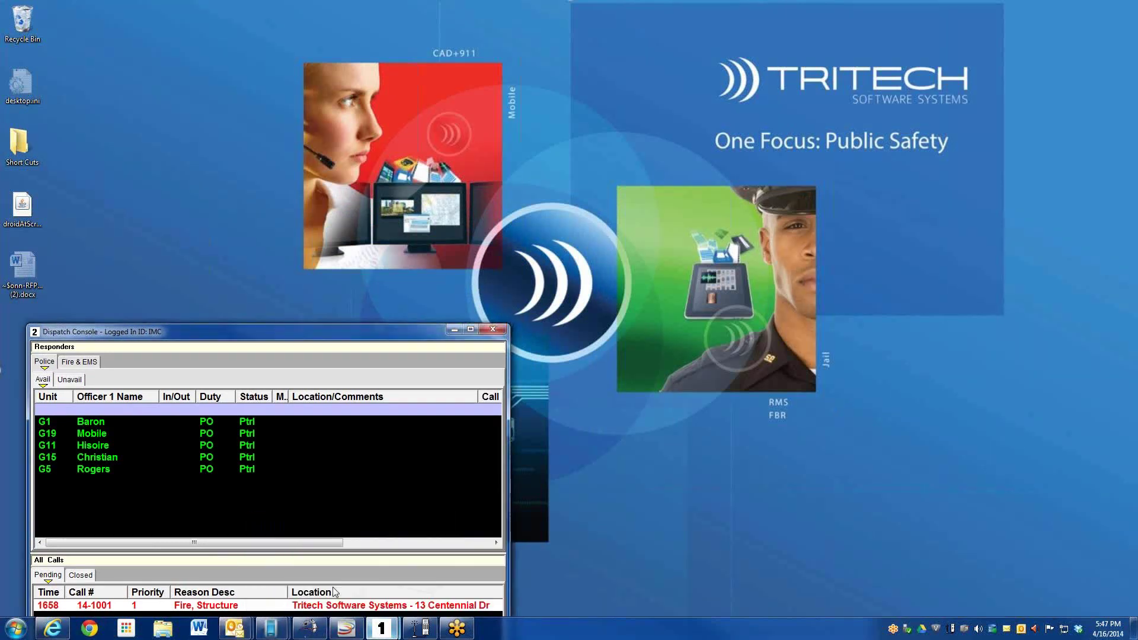
left_click_drag(340, 28, 311, 14)
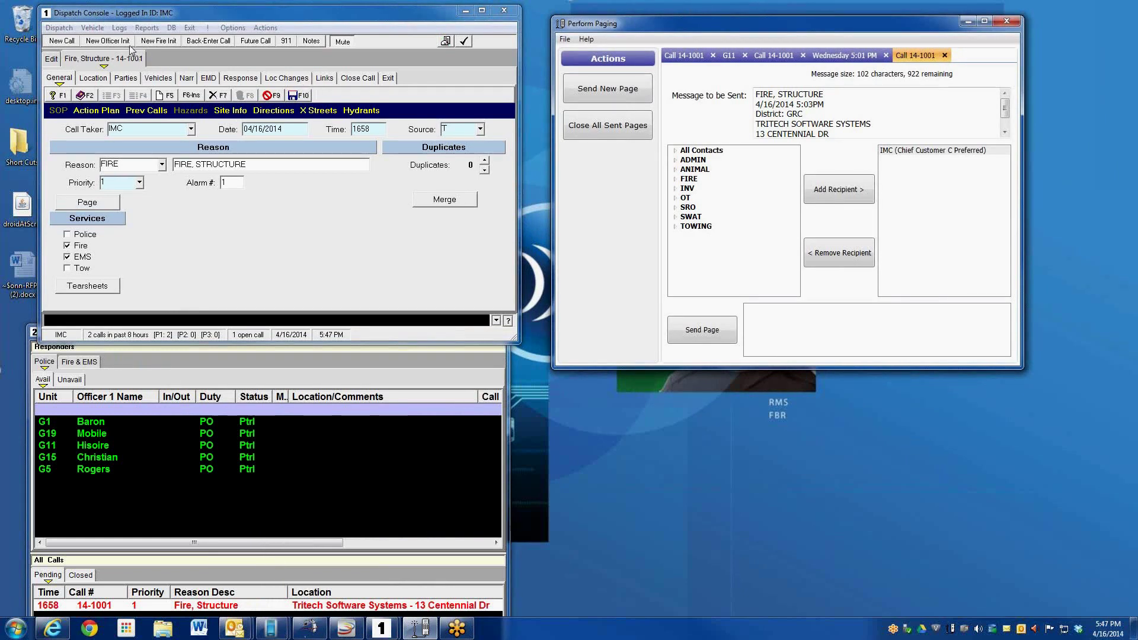
left_click(67, 43)
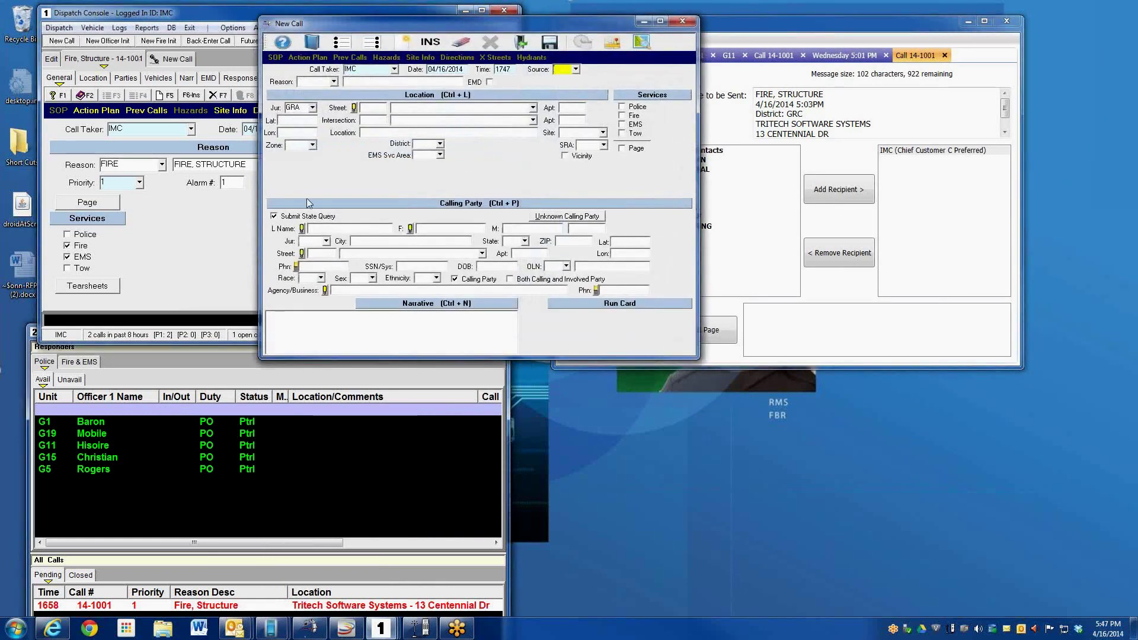
Enter call source T and reason FIRE on the new call
type("T")
key("Tab")
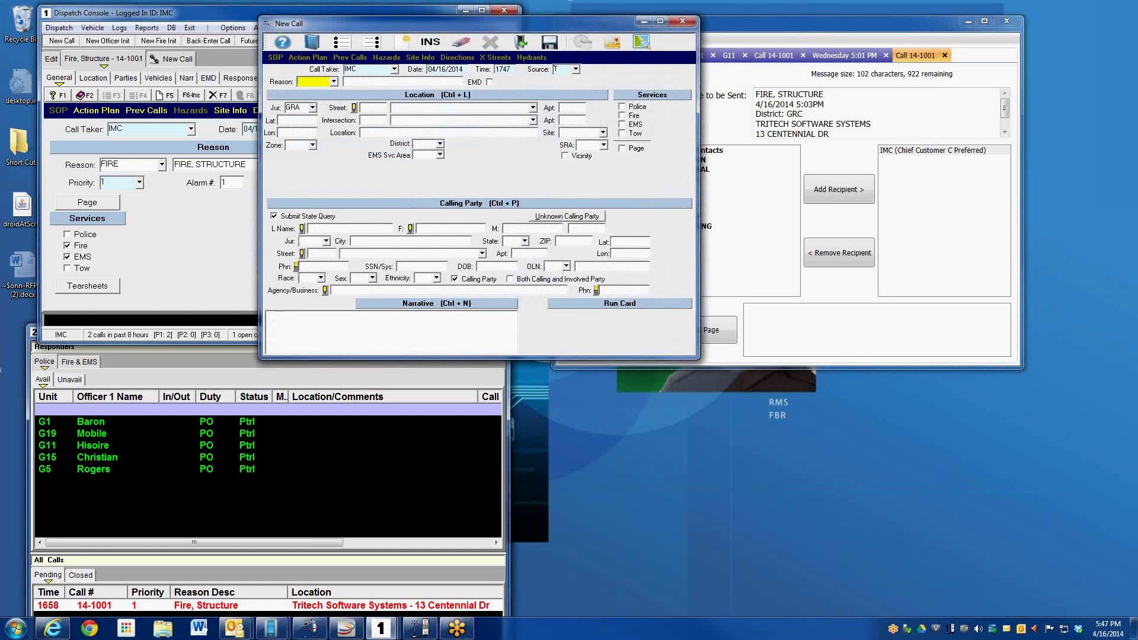
type("FIRE")
key("Tab")
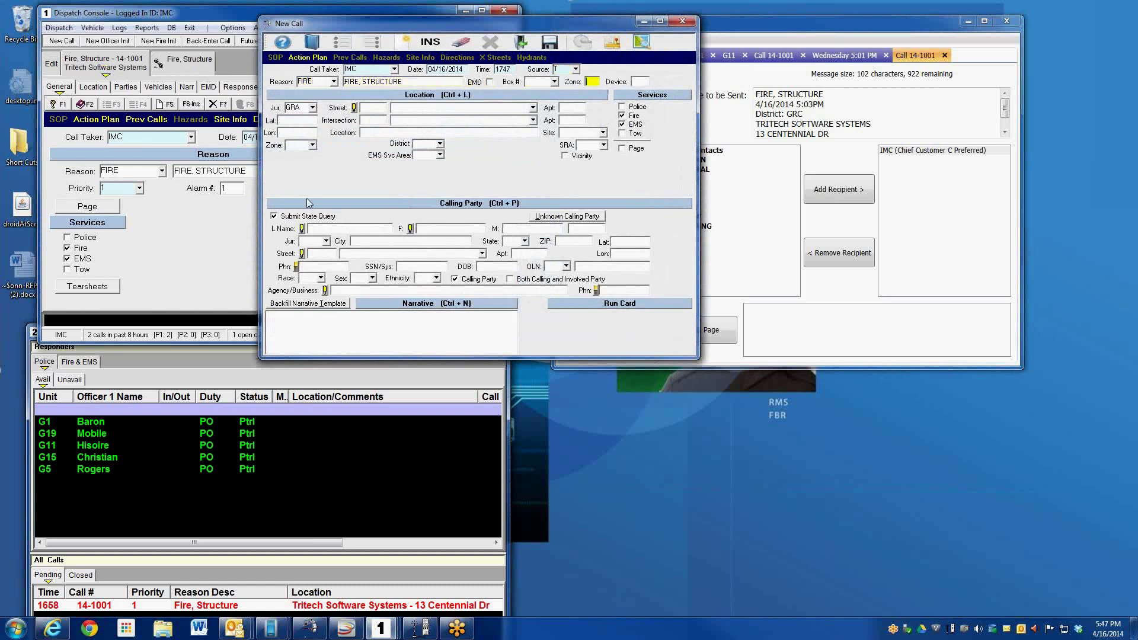
Set the location to Tritech Software Systems by entering TRI, raising the merge prompt
key("Tab")
key("Tab")
key("Tab")
key("Tab")
key("Tab")
key("Tab")
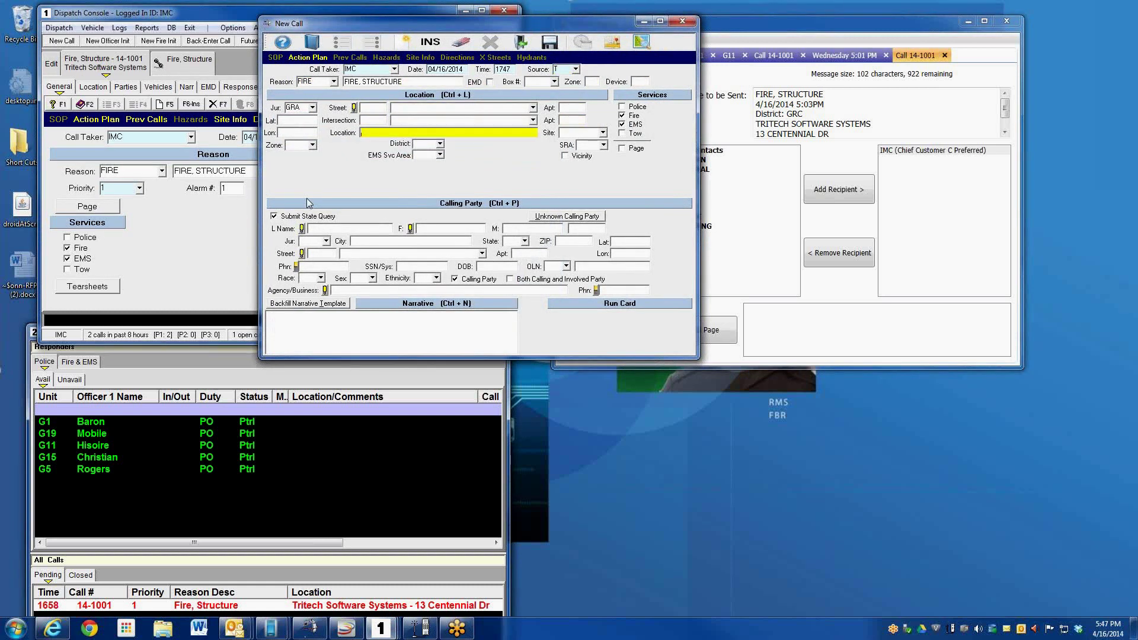
key("Tab")
key("shift+Tab")
key("shift+Tab")
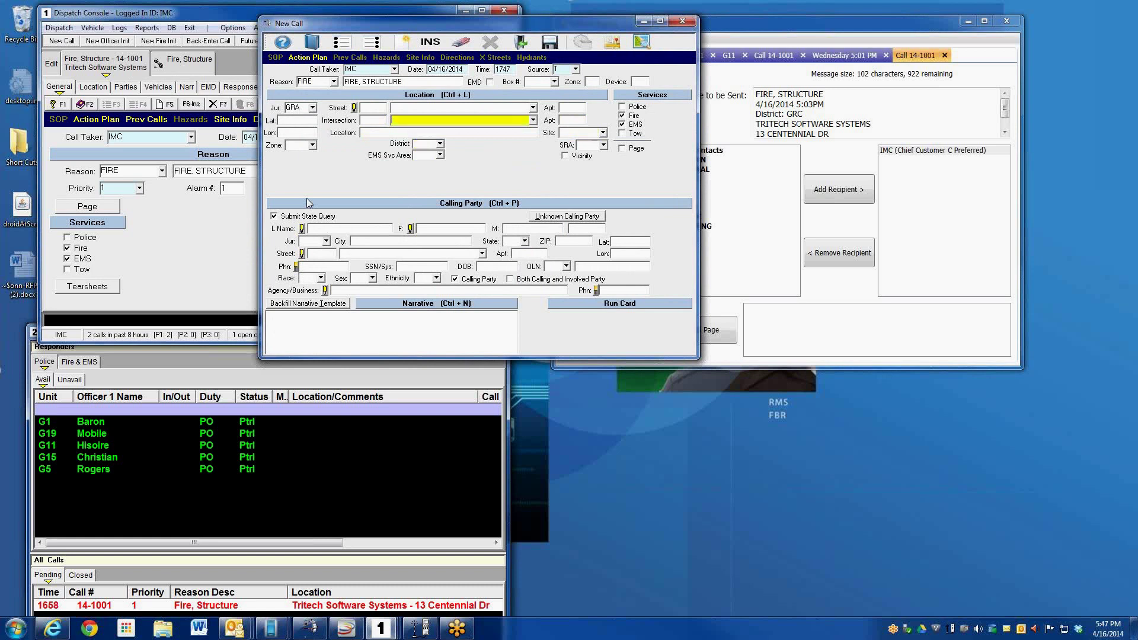
key("Tab")
key("shift+Tab")
key("shift+Tab")
key("Tab")
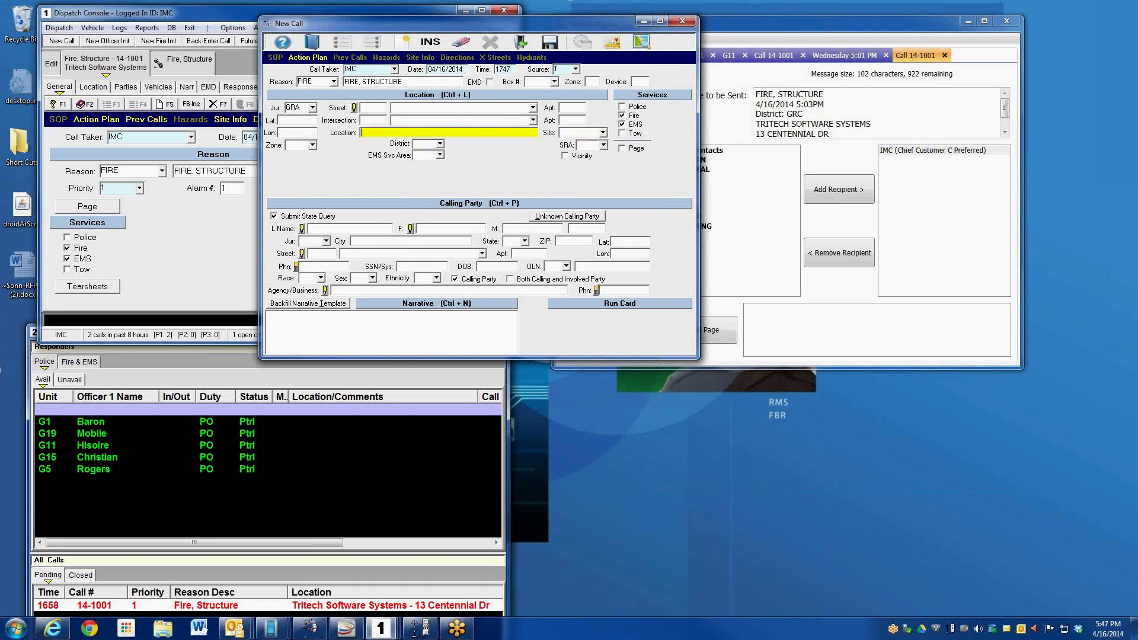
type("TRI")
key("Tab")
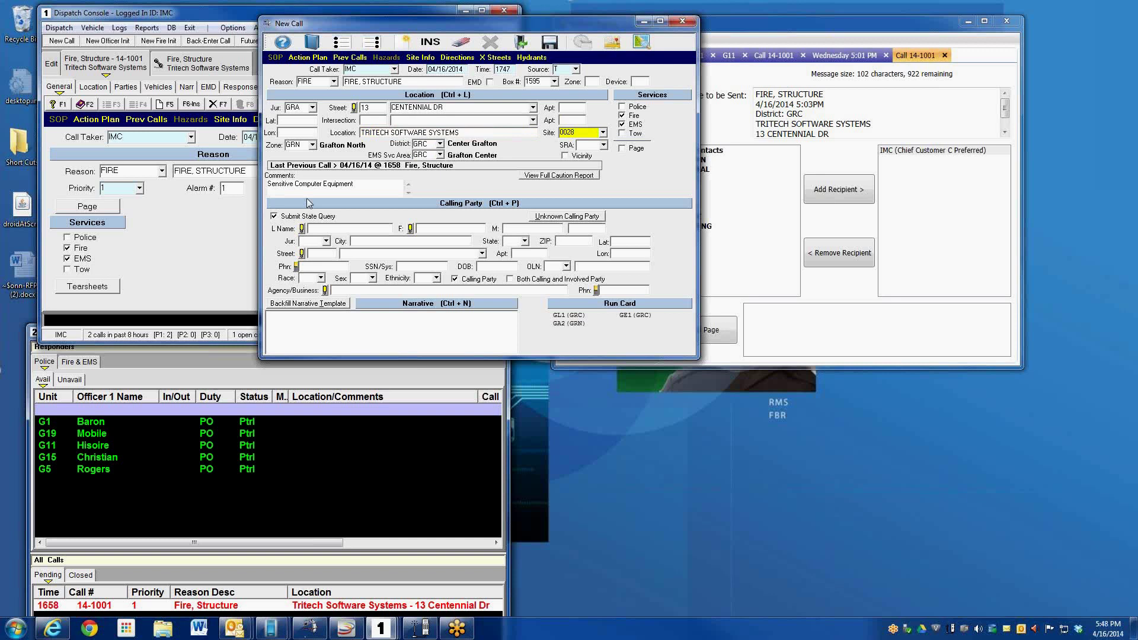
key("Tab")
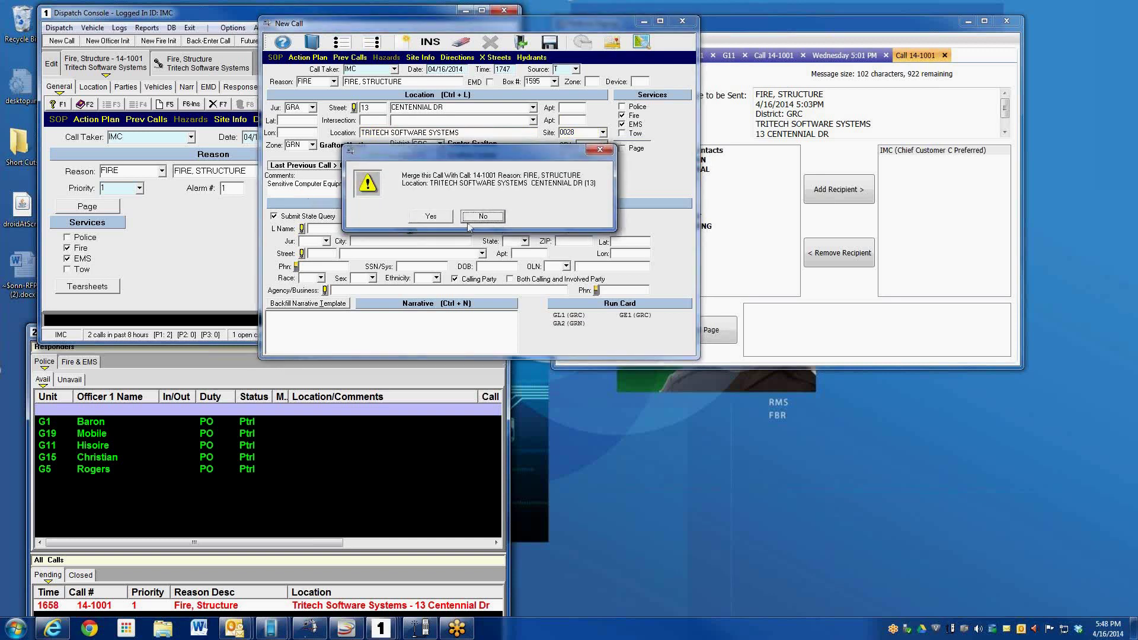
Decline merging with 14-1001 and tear sheets, then review the FIRE, STRUCTURE page for GRC
left_click(483, 218)
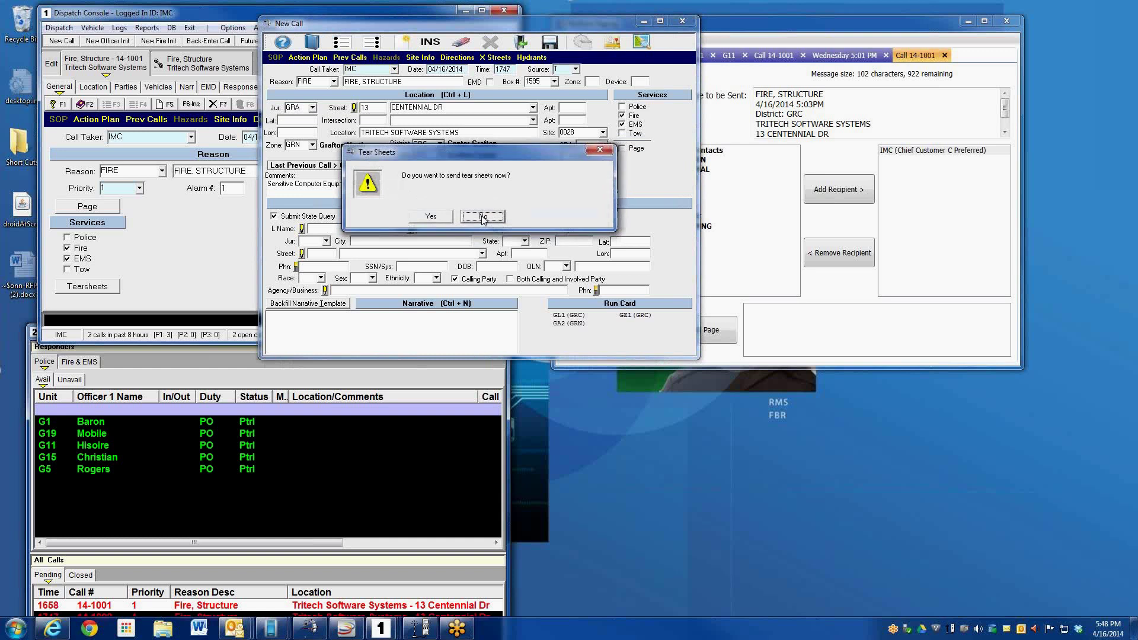
left_click(483, 217)
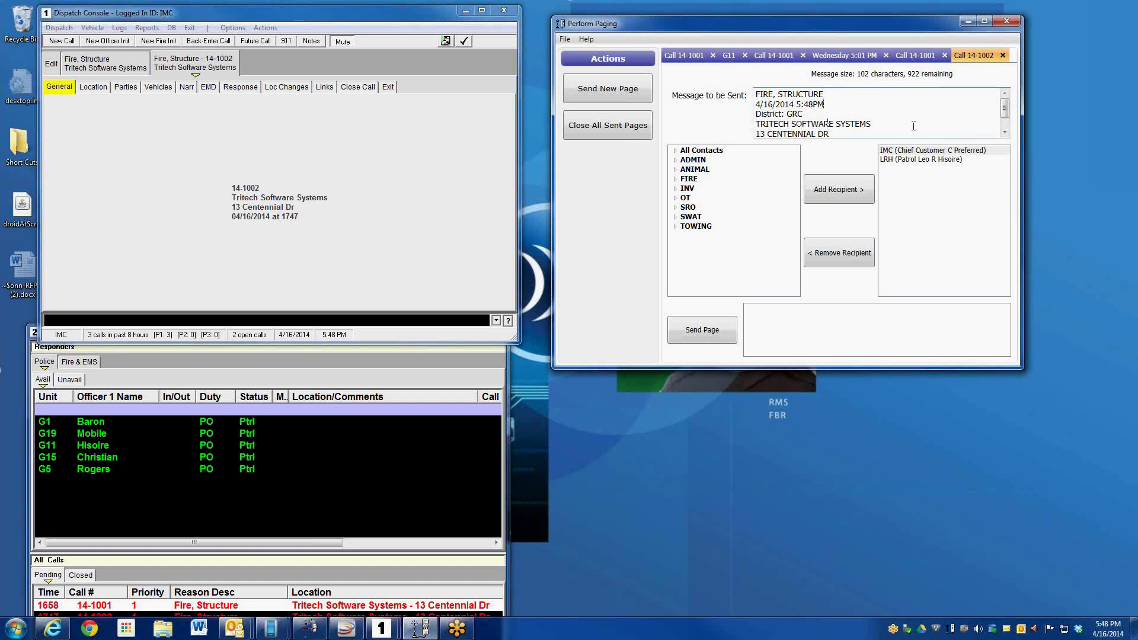
left_click(1005, 132)
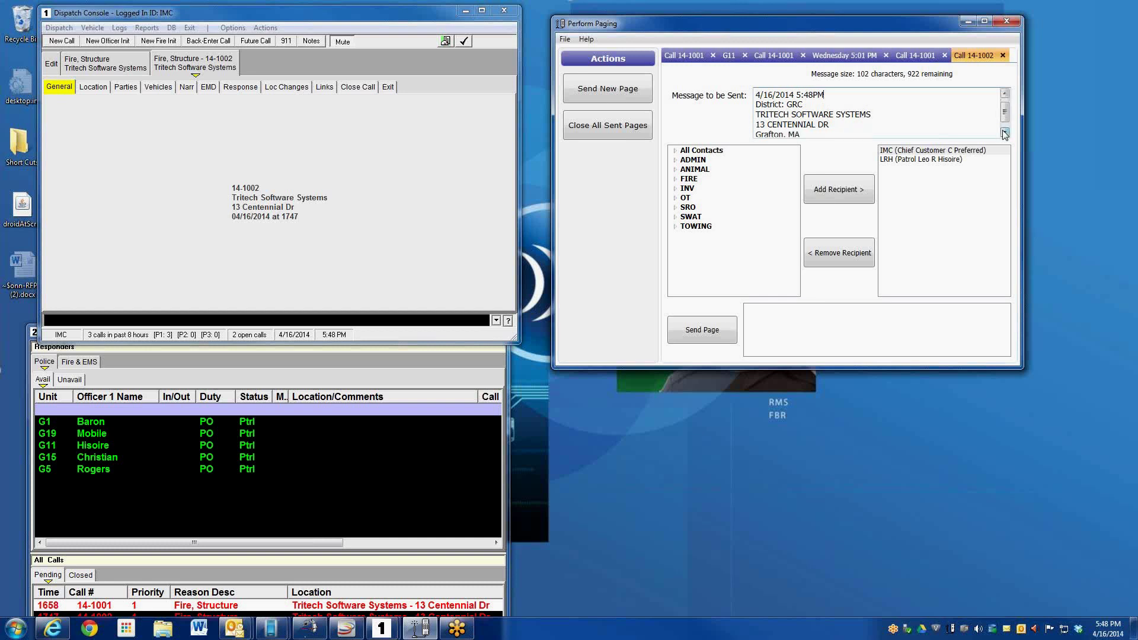
Append 'working fire' to the FIRE, STRUCTURE message and remove the IMC chief recipient
left_click(1005, 103)
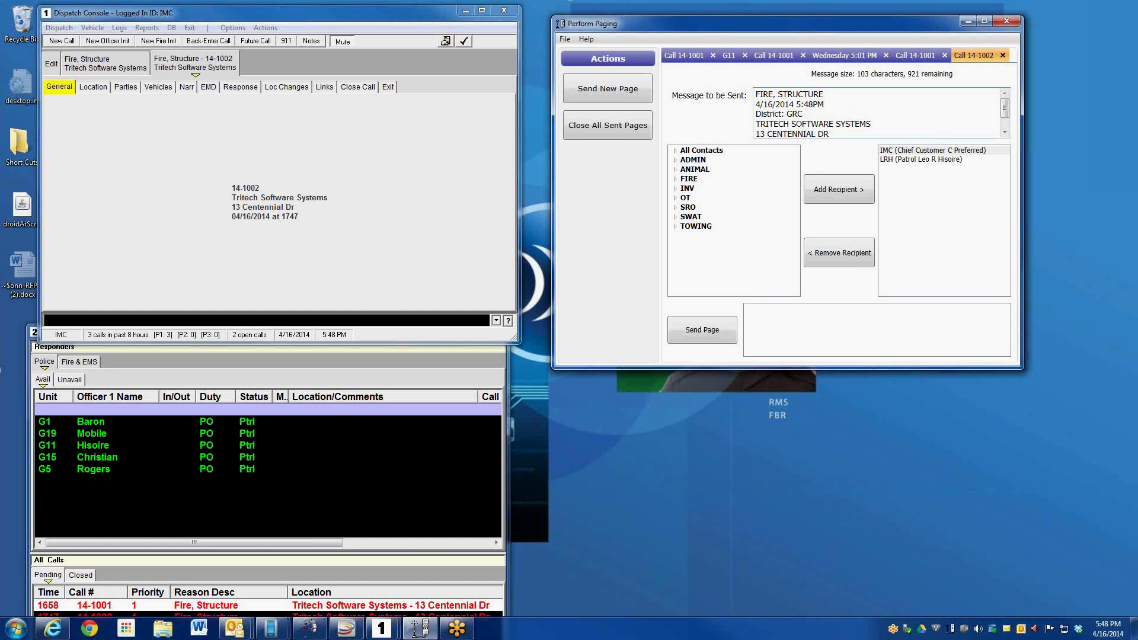
type("working fire")
left_click(850, 258)
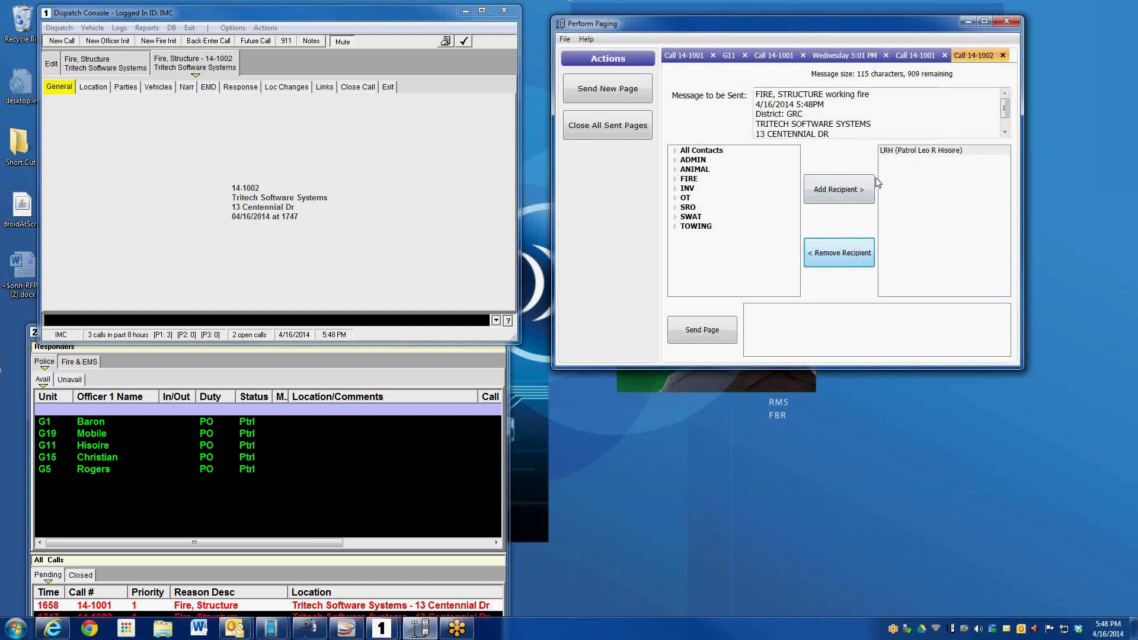
Add detective DJA from All Contacts as a recipient and send the 14-1002 working-fire page
left_click(675, 153)
left_click(697, 160)
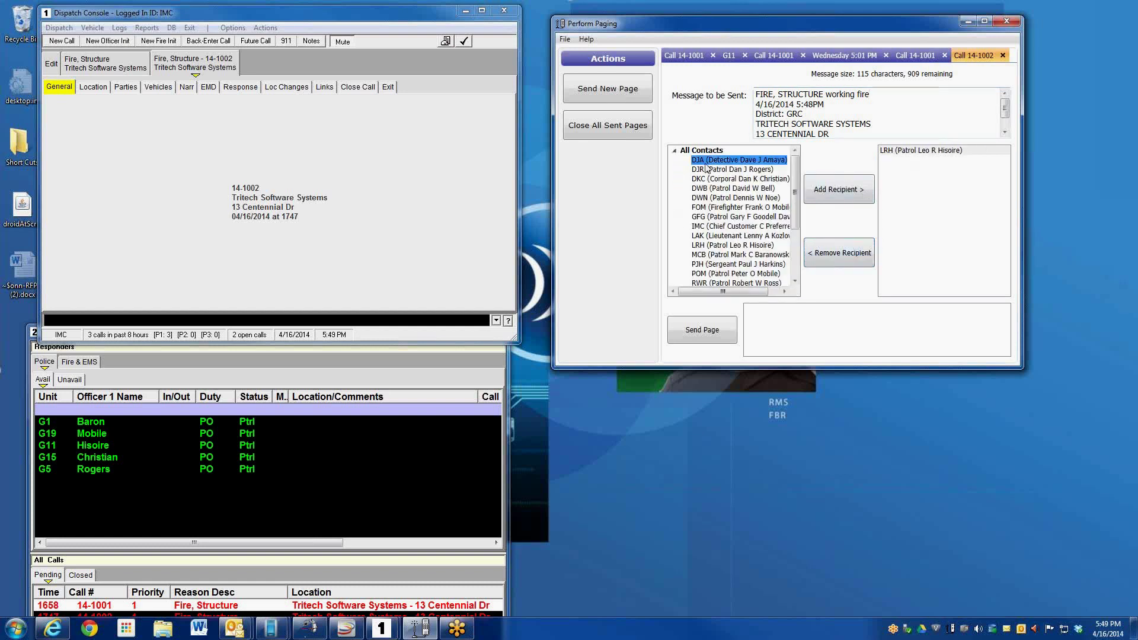
left_click(824, 196)
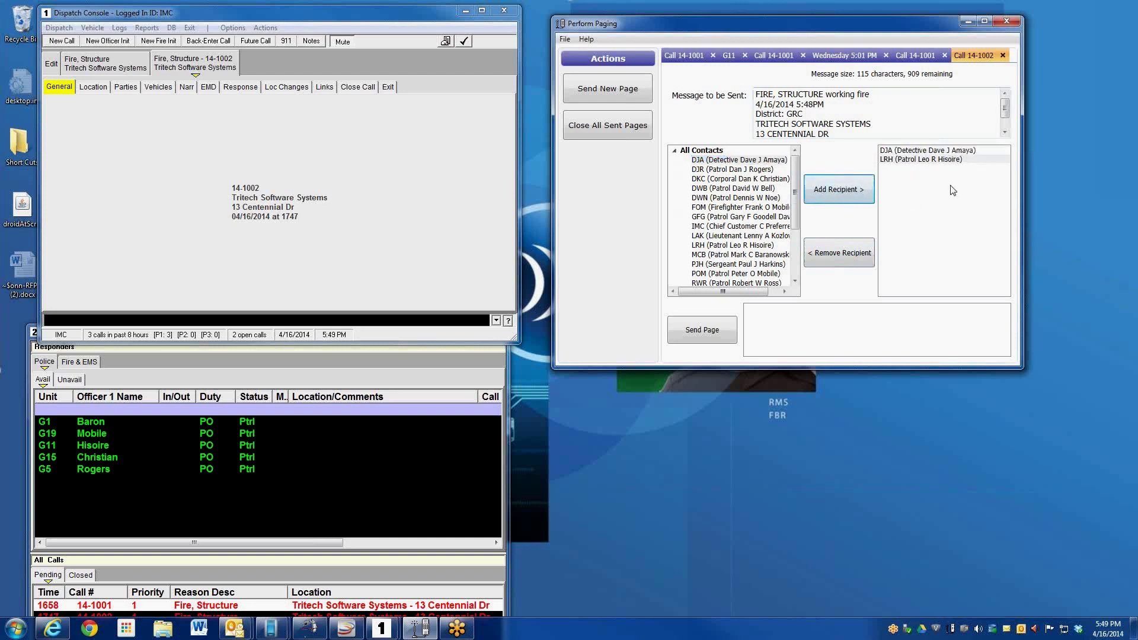
left_click(704, 330)
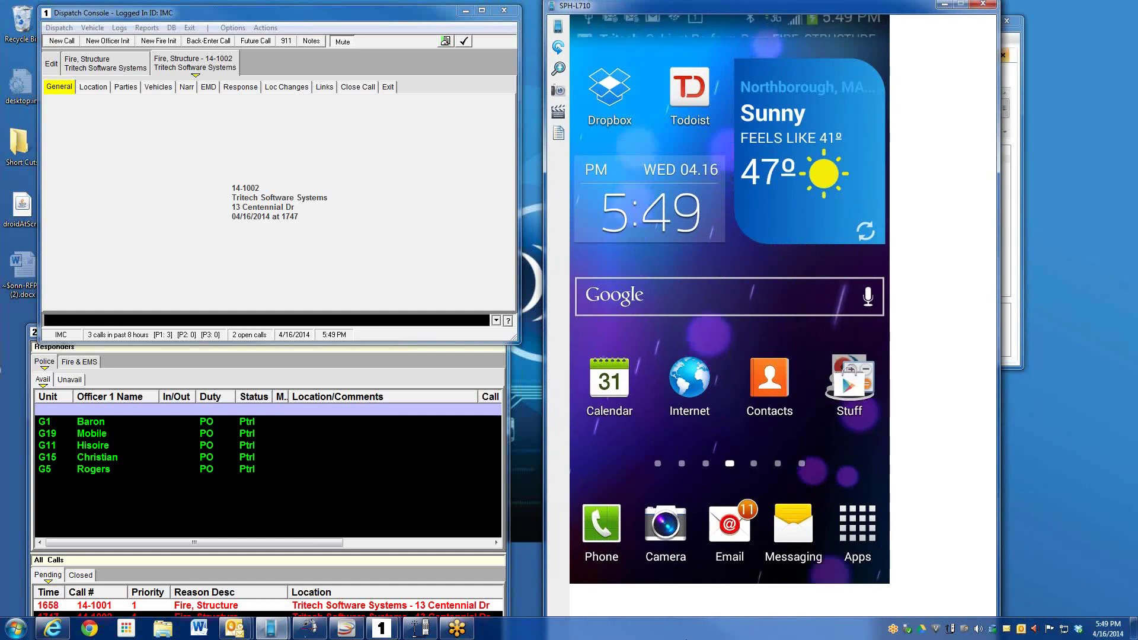
Open the Tritech conversation in the phone's Messaging to read the received page
left_click(808, 513)
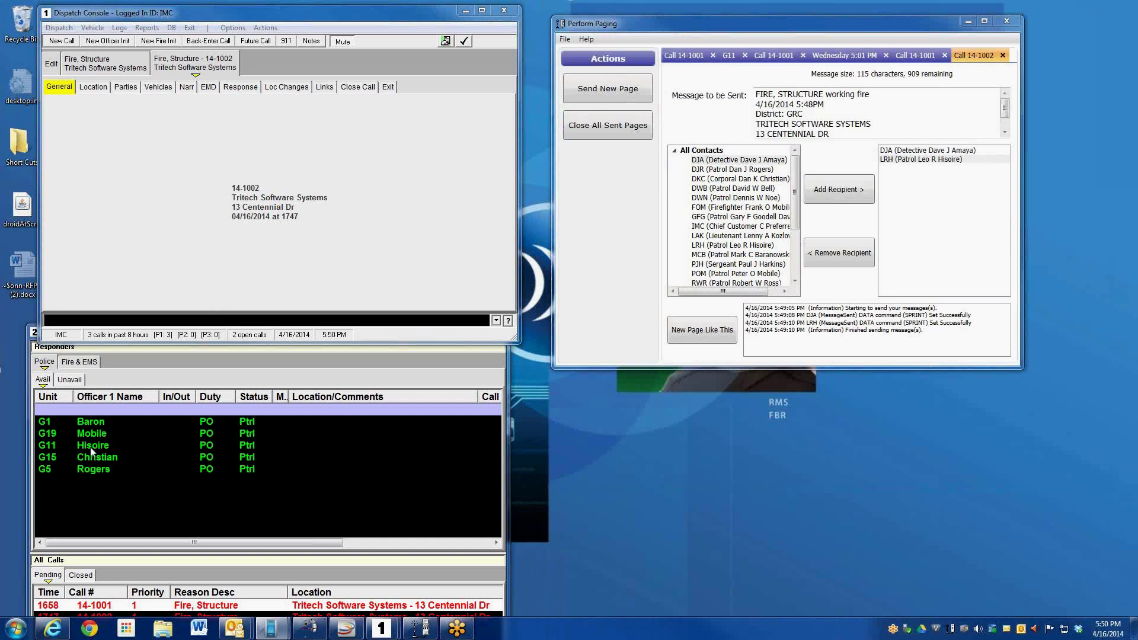
Send responder G11 a direct page reading 'I need Coffee!'
right_click(91, 450)
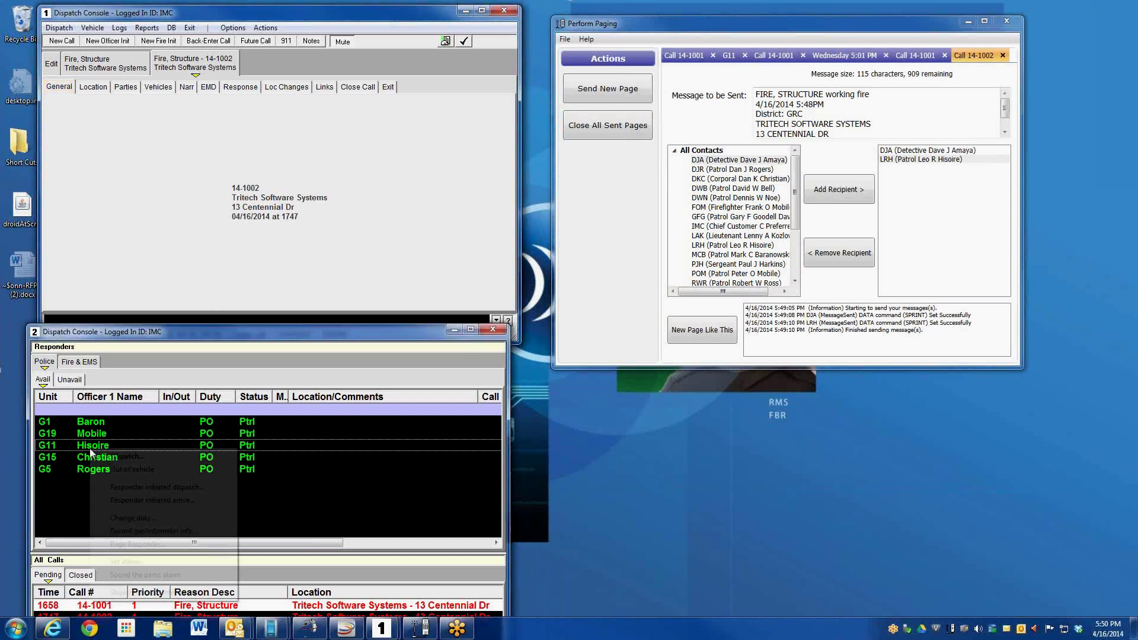
left_click(122, 545)
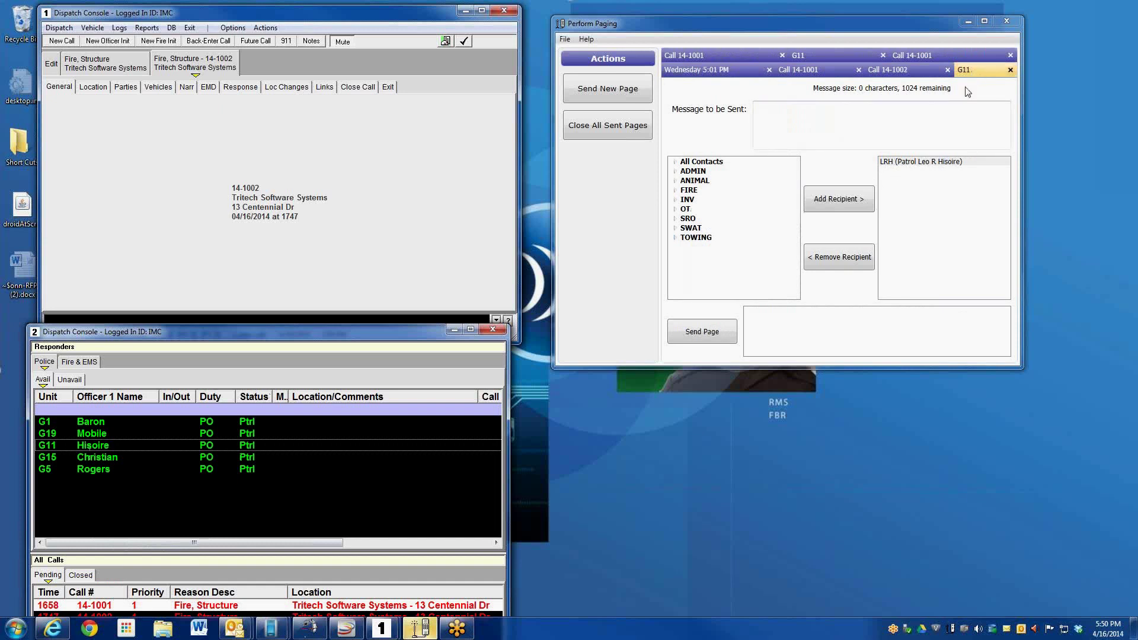
left_click(864, 126)
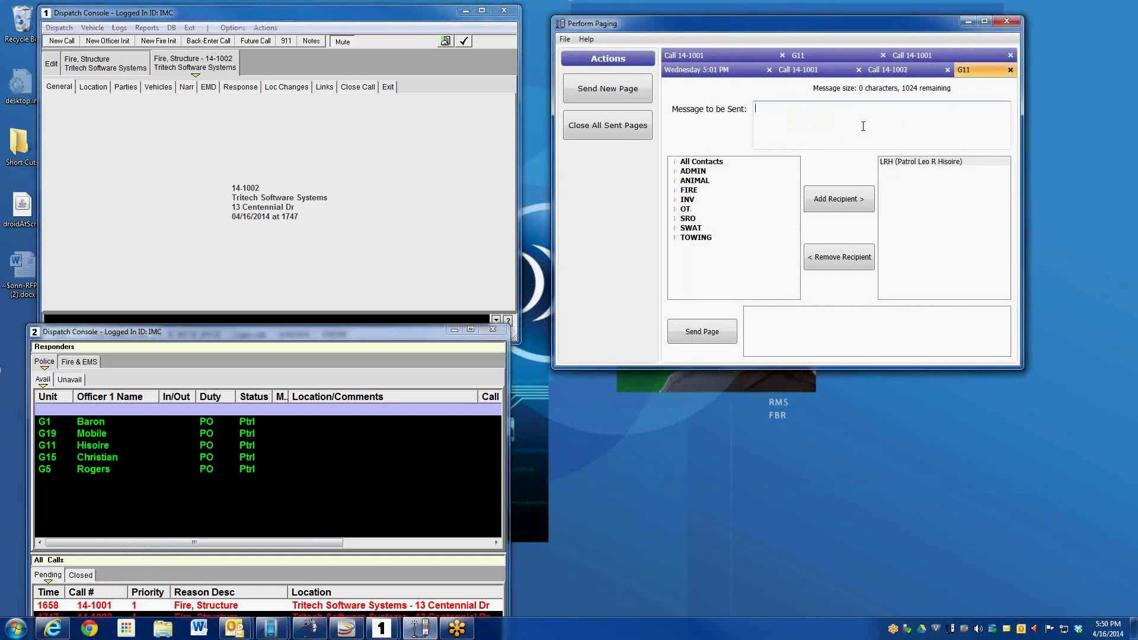
type("I need Coffee")
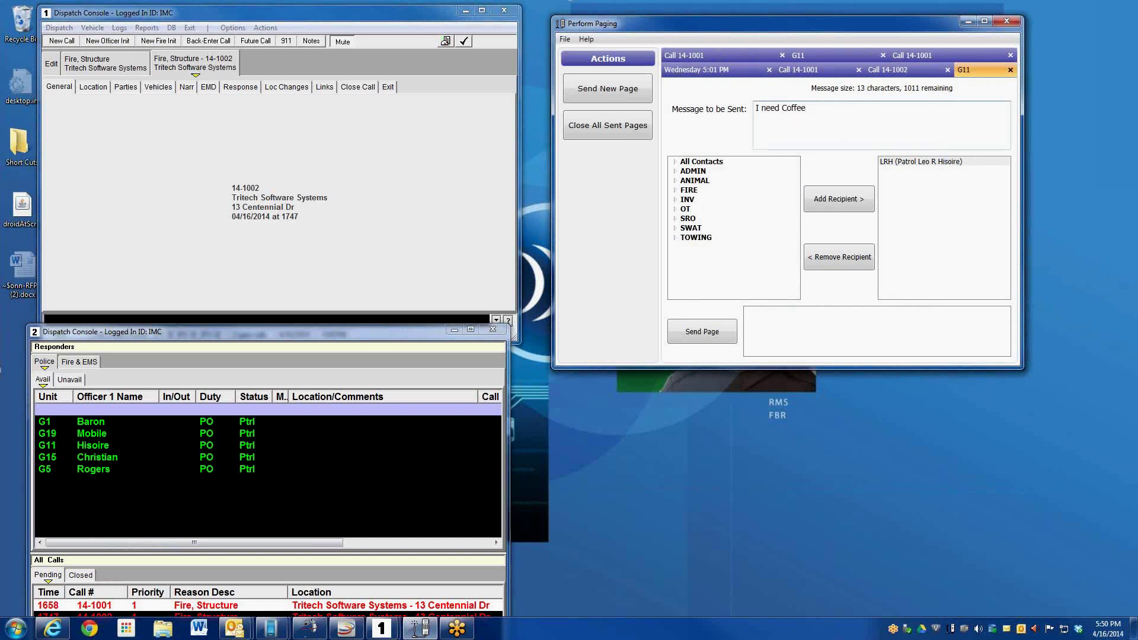
type("!")
left_click(706, 337)
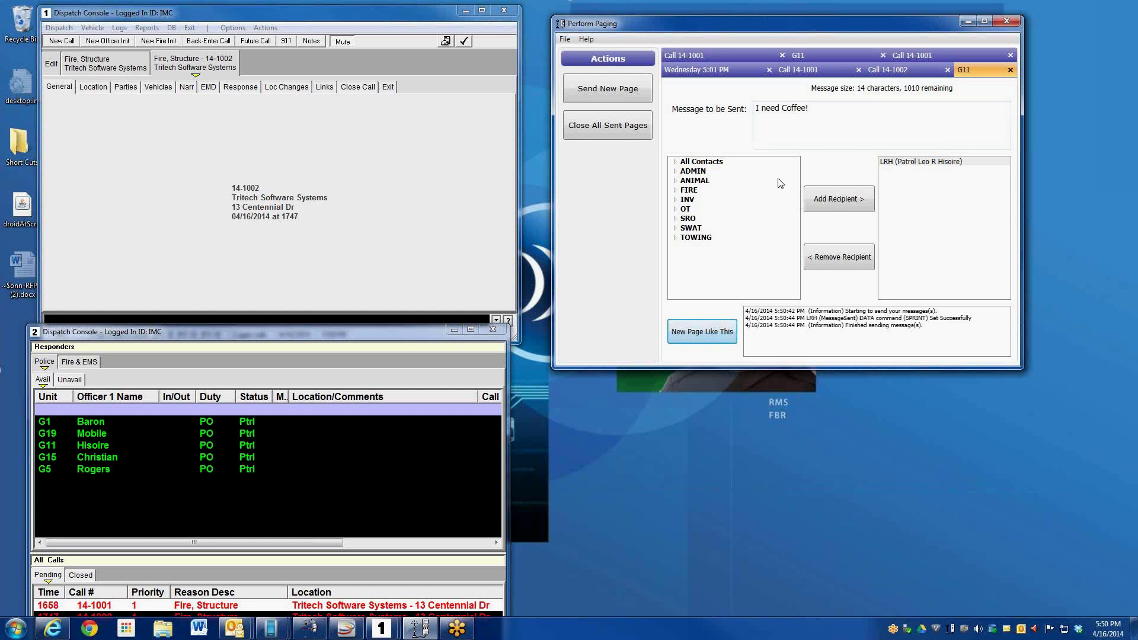
Generate a repeat 14-1002 page from the call's General tab and review the 14-1001 and 14-1002 pages
left_click(60, 89)
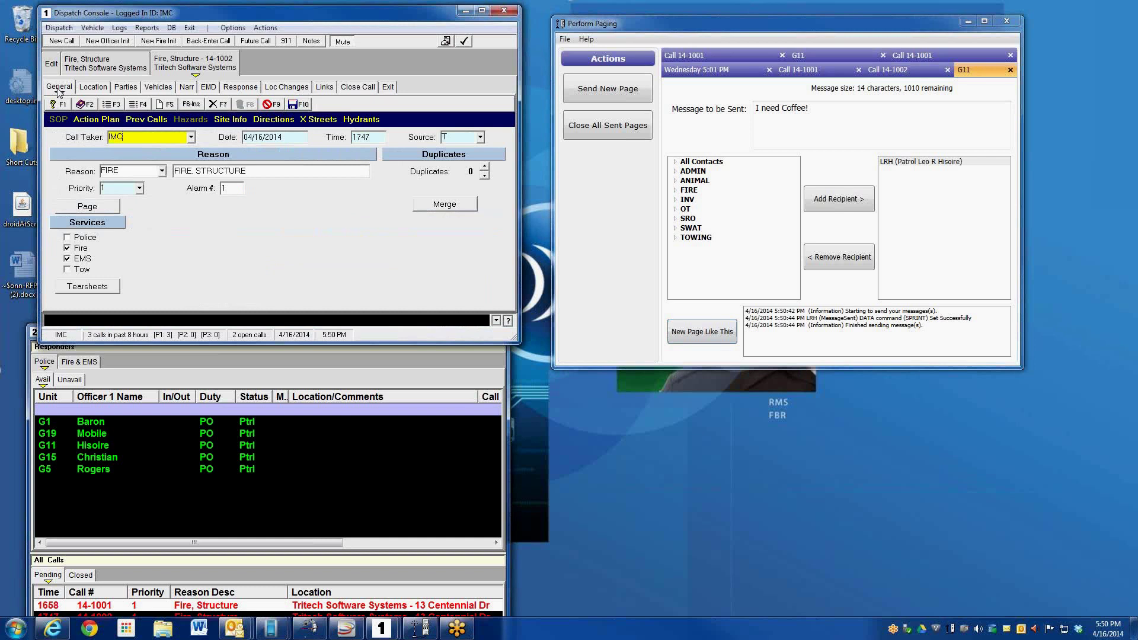
left_click(98, 212)
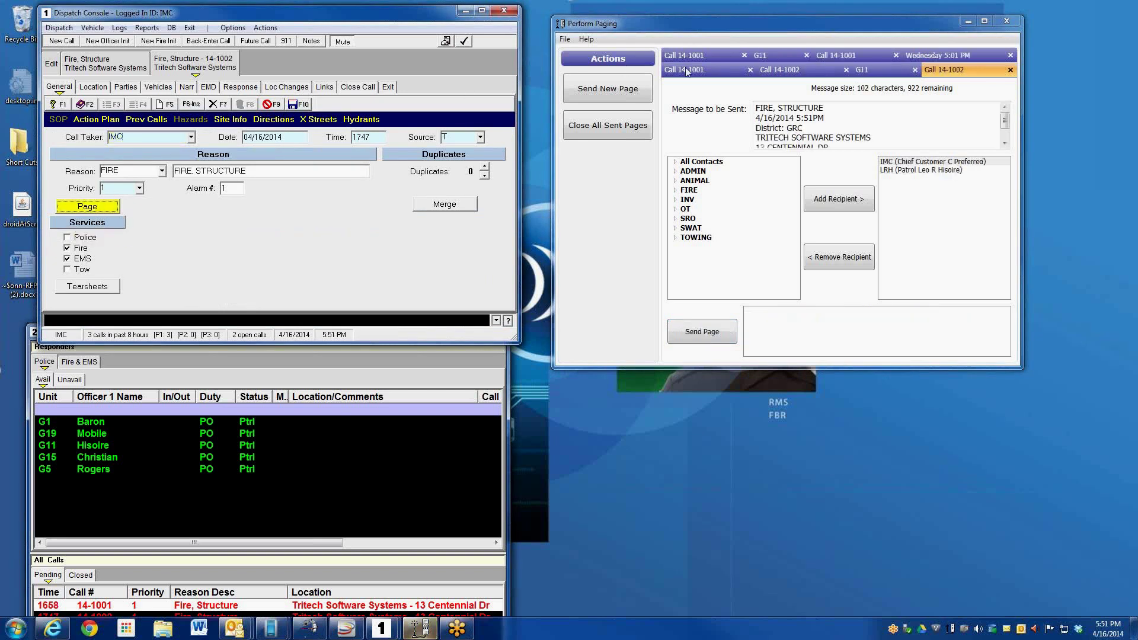
left_click(948, 75)
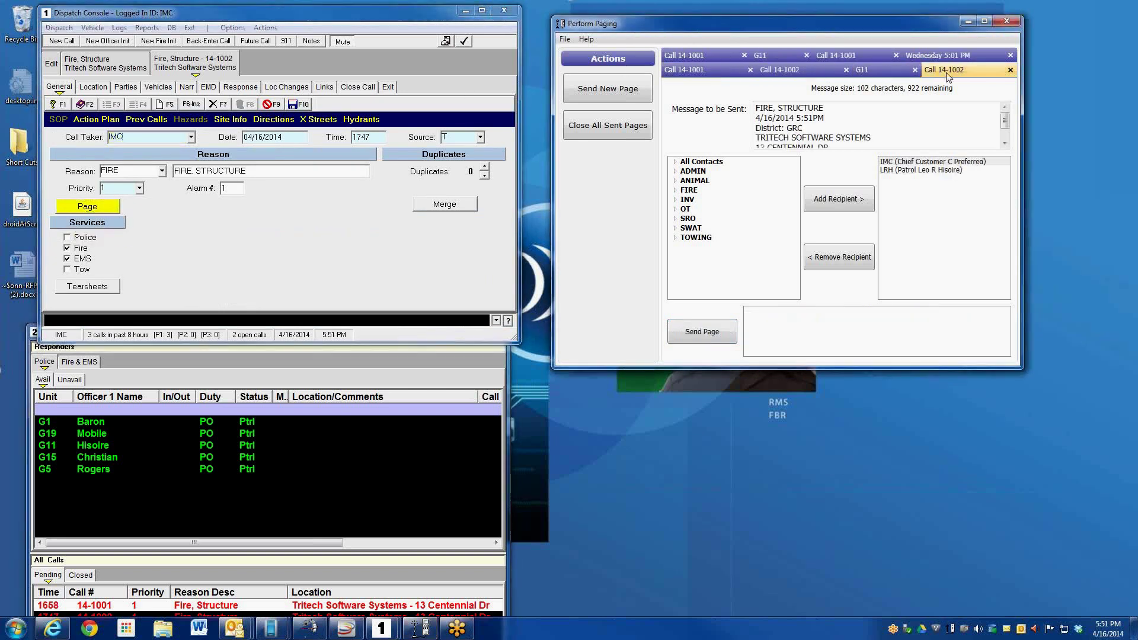
left_click(728, 68)
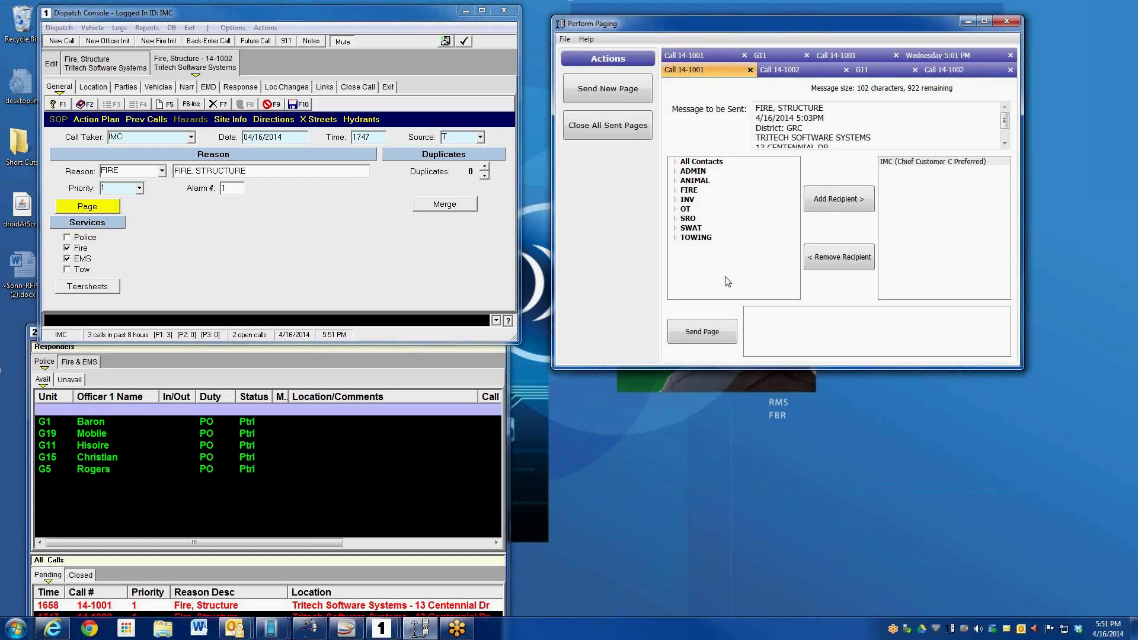
left_click(767, 71)
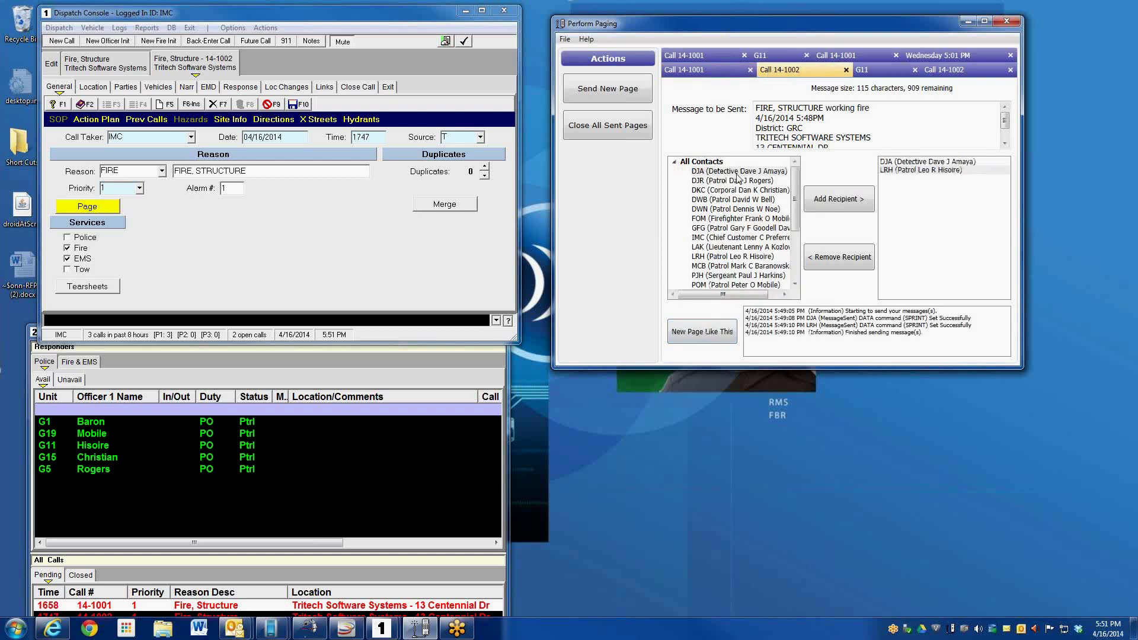
Create a new unsent copy of the sent 14-1002 working-fire page
left_click(700, 335)
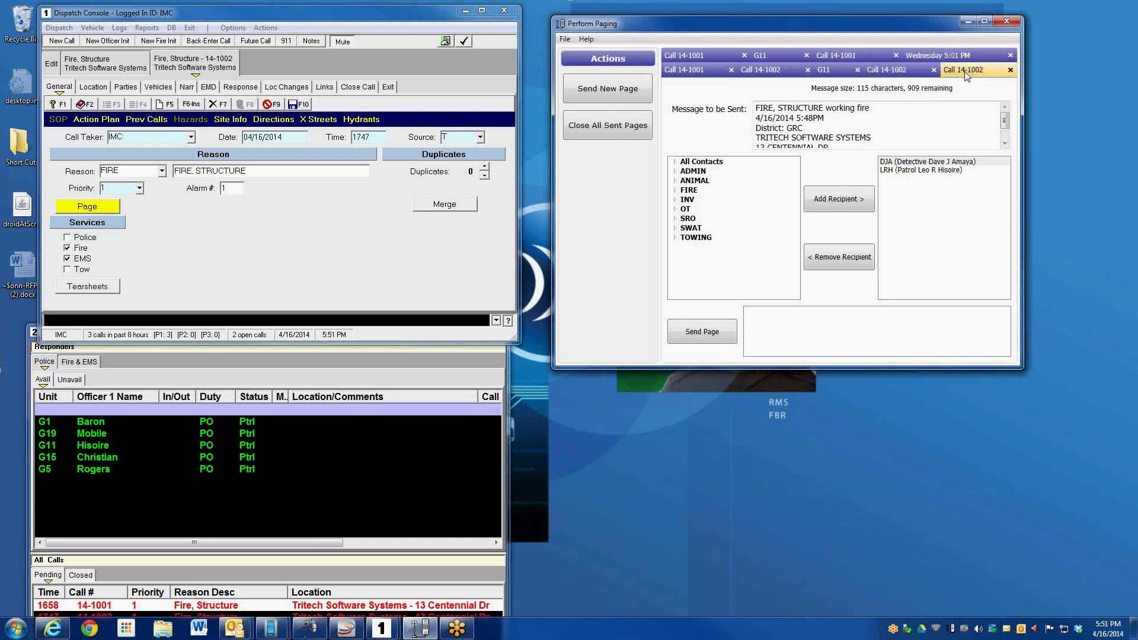
Close the duplicate 14-1002 page and all sent pages, acknowledging the Not All Pages Closed notice
left_click(933, 70)
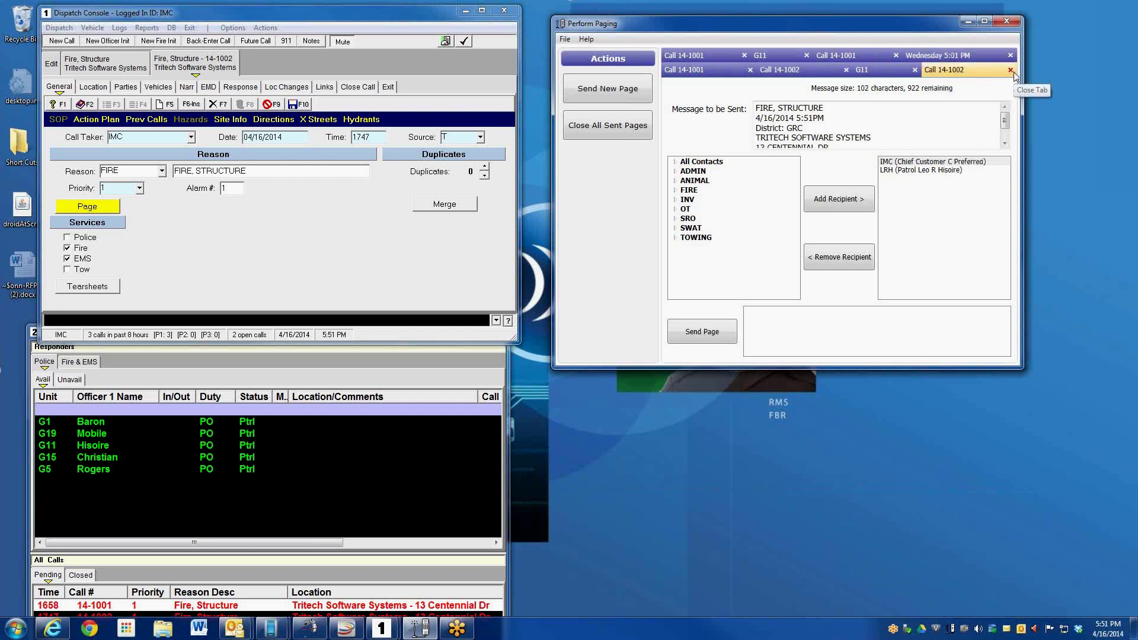
left_click(617, 130)
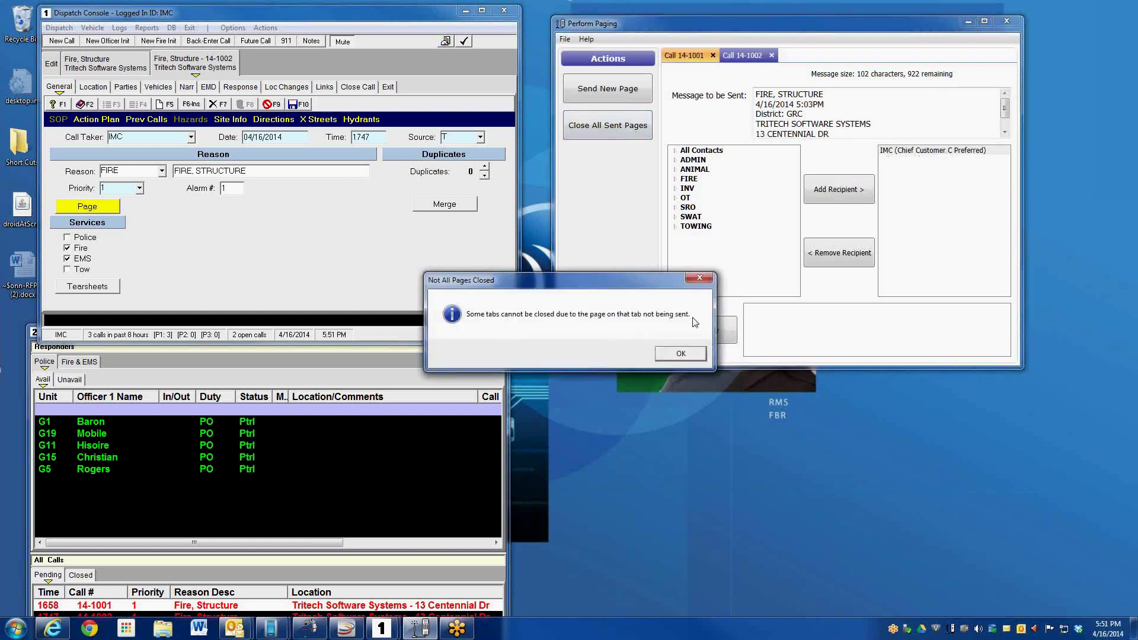
left_click(682, 354)
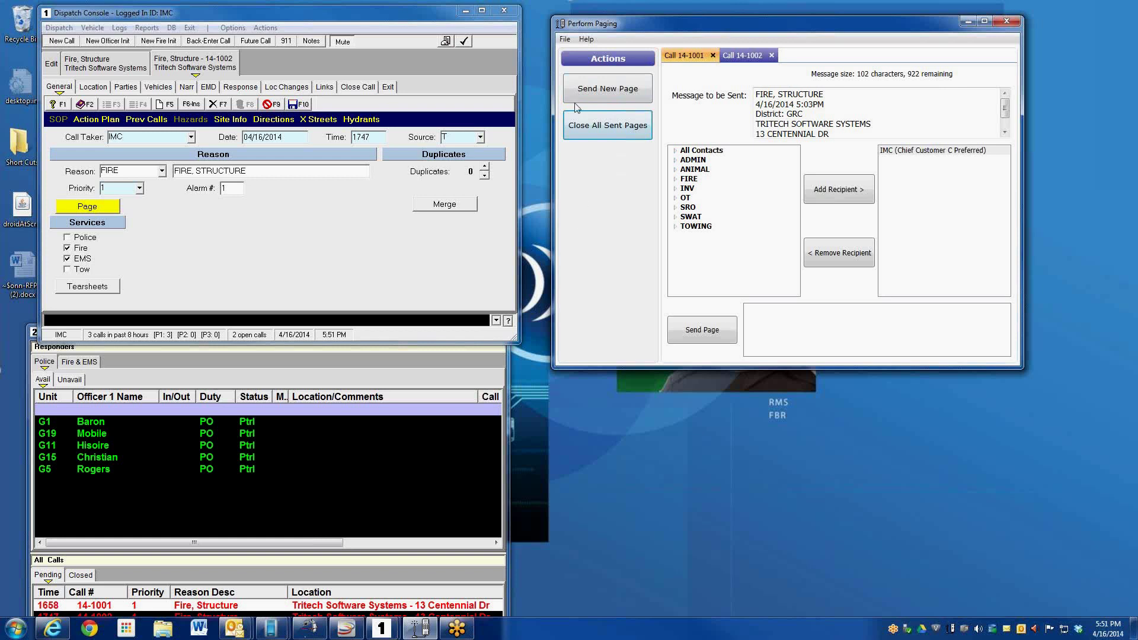
Write a new overtime page for tomorrow 8-4 asking for replies within 45 min, addressed to the OT group
left_click(595, 95)
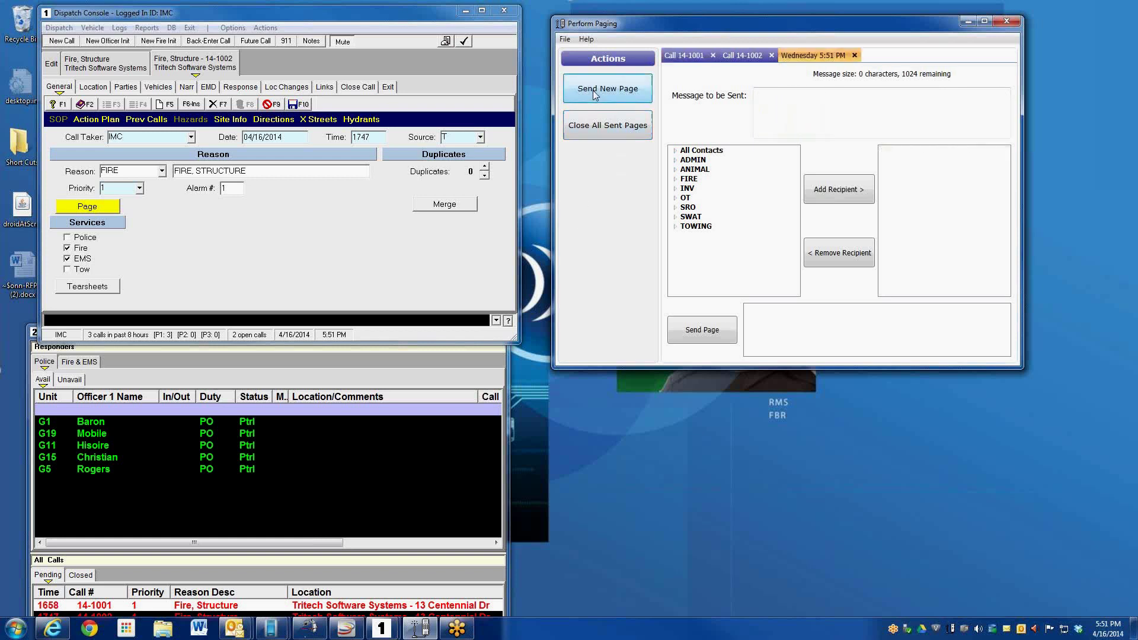
left_click(802, 110)
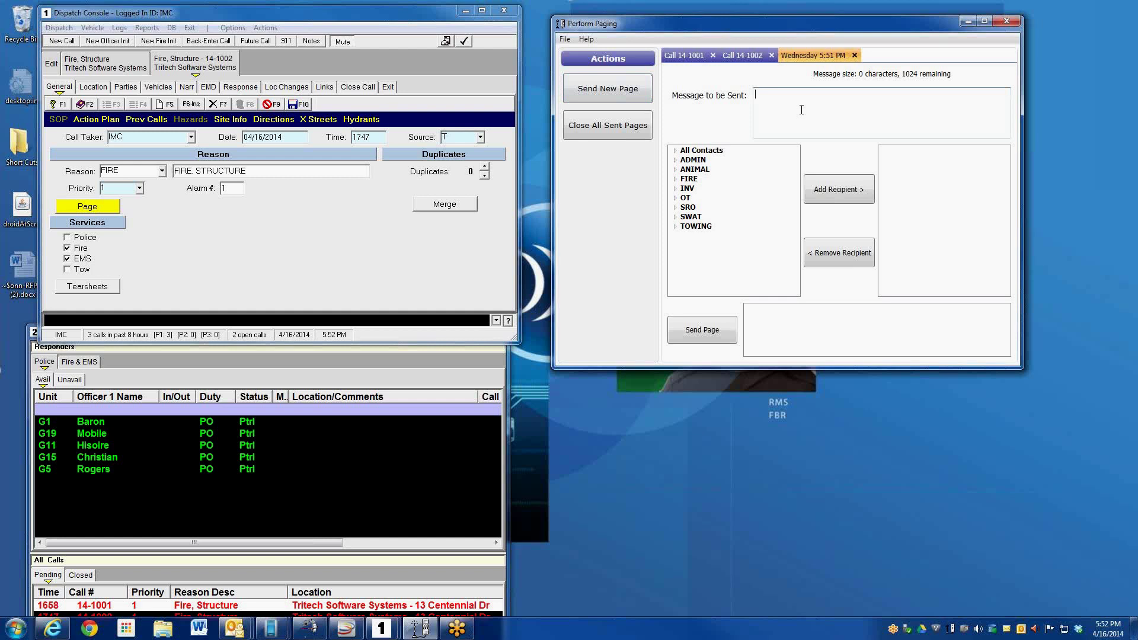
type("Overtime job to fi")
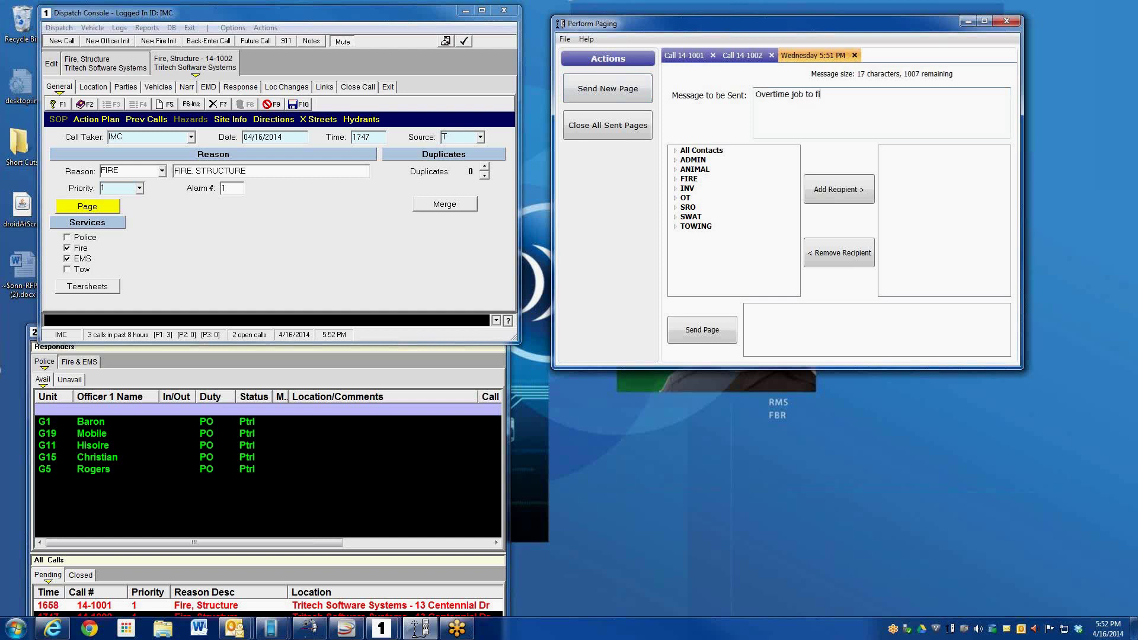
type("ll tommorow")
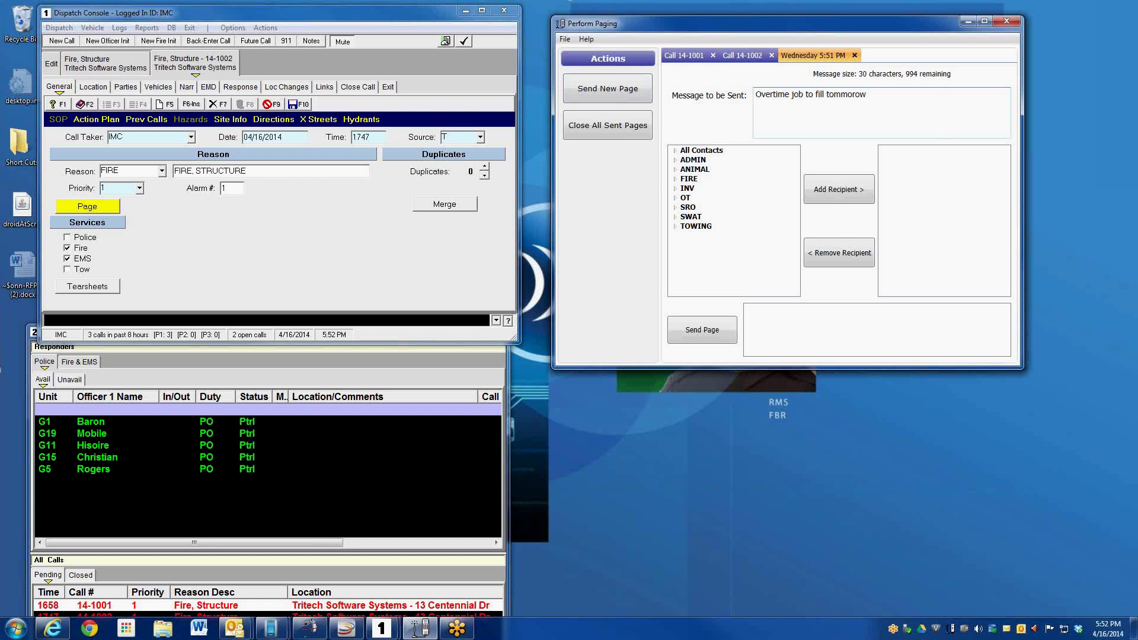
type(" 8")
type("-4")
type(" call")
key("BackSpace")
key("BackSpace")
key("BackSpace")
key("BackSpace")
key("BackSpace")
type("reply within 45 min if interested.")
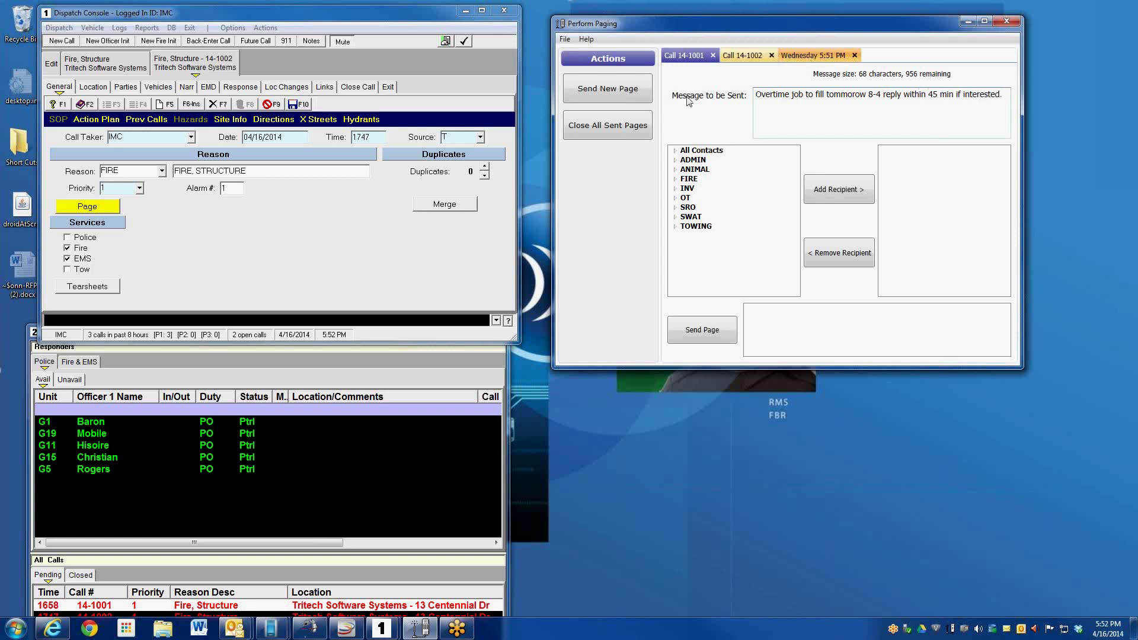
left_click(685, 198)
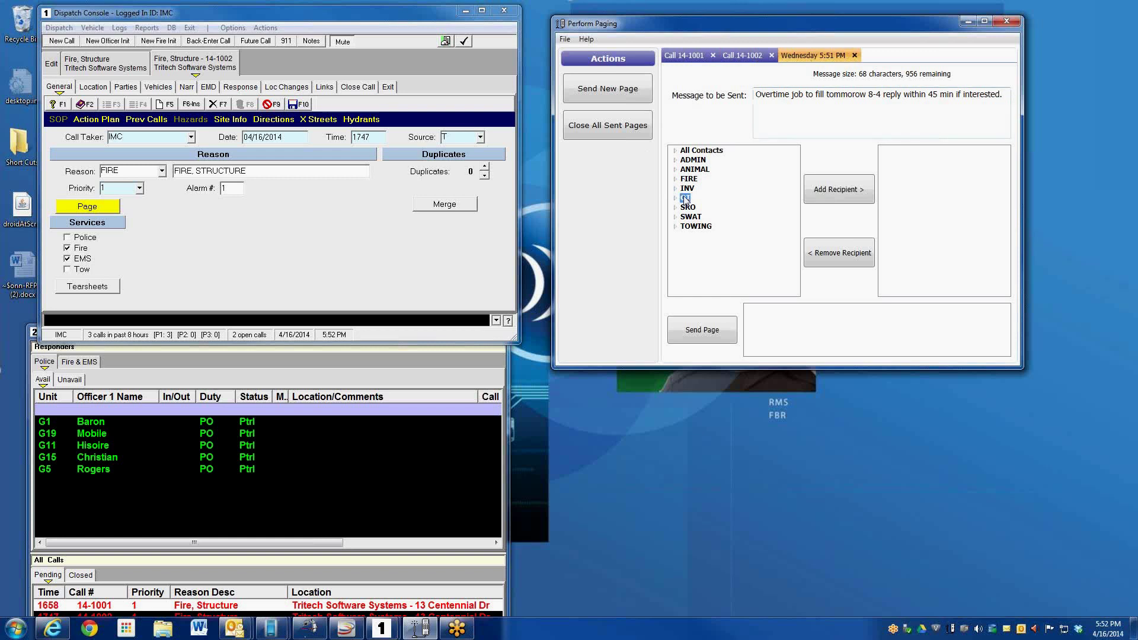
left_click(827, 191)
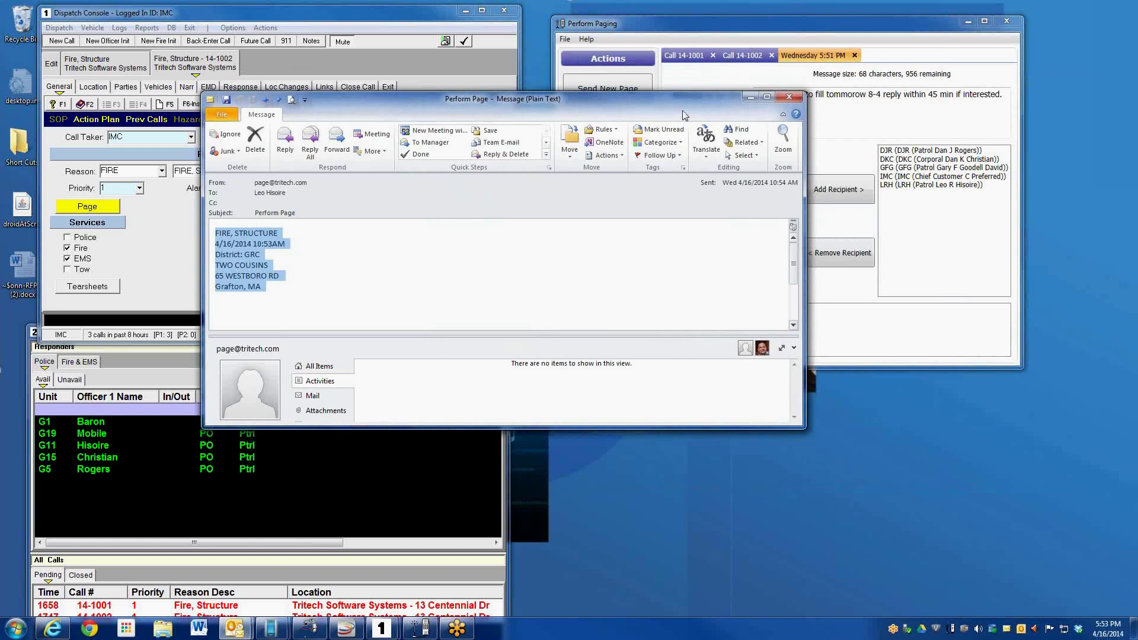
Highlight the FIRE, STRUCTURE page text in the Outlook message, by drag and Ctrl+A, then deselect it
left_click(306, 299)
left_click_drag(289, 297, 221, 233)
left_click(310, 273)
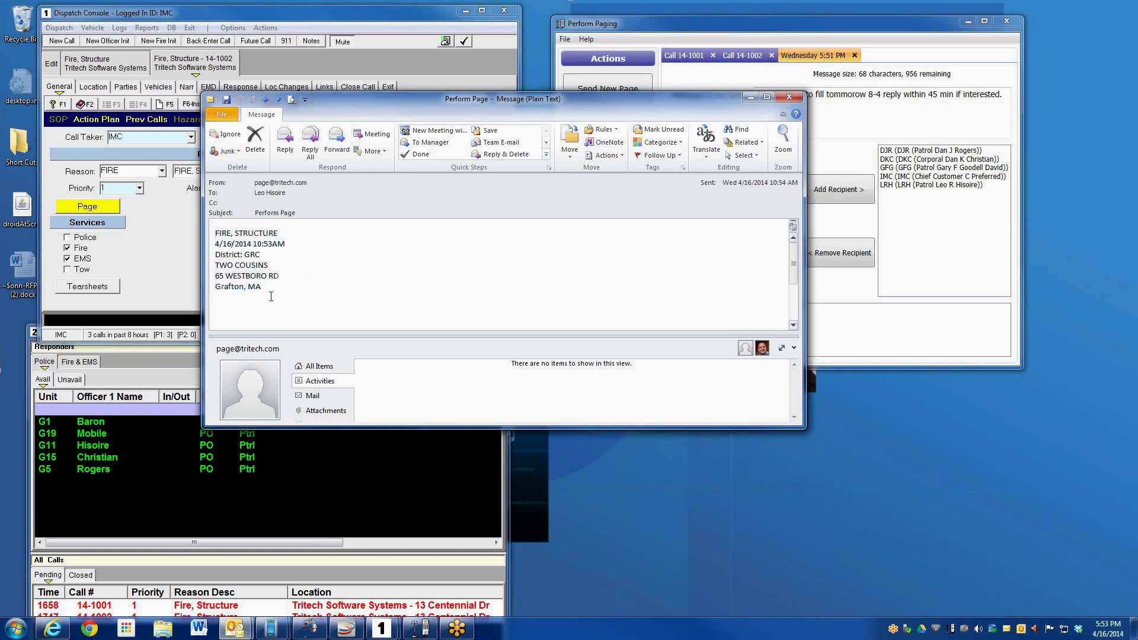
key("ctrl+a")
left_click(306, 256)
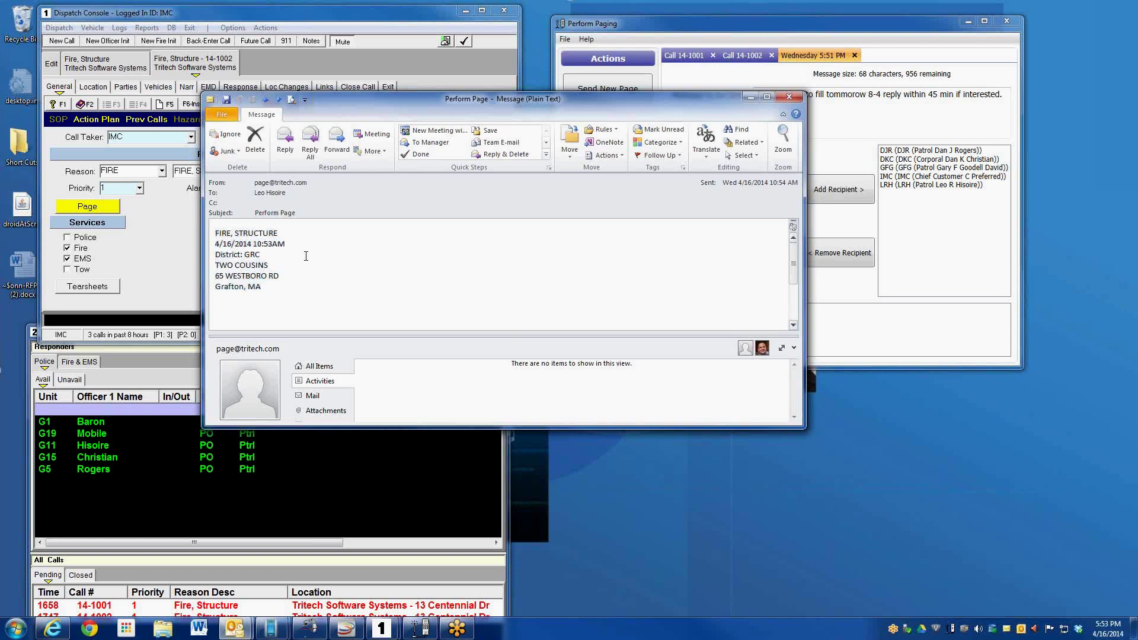